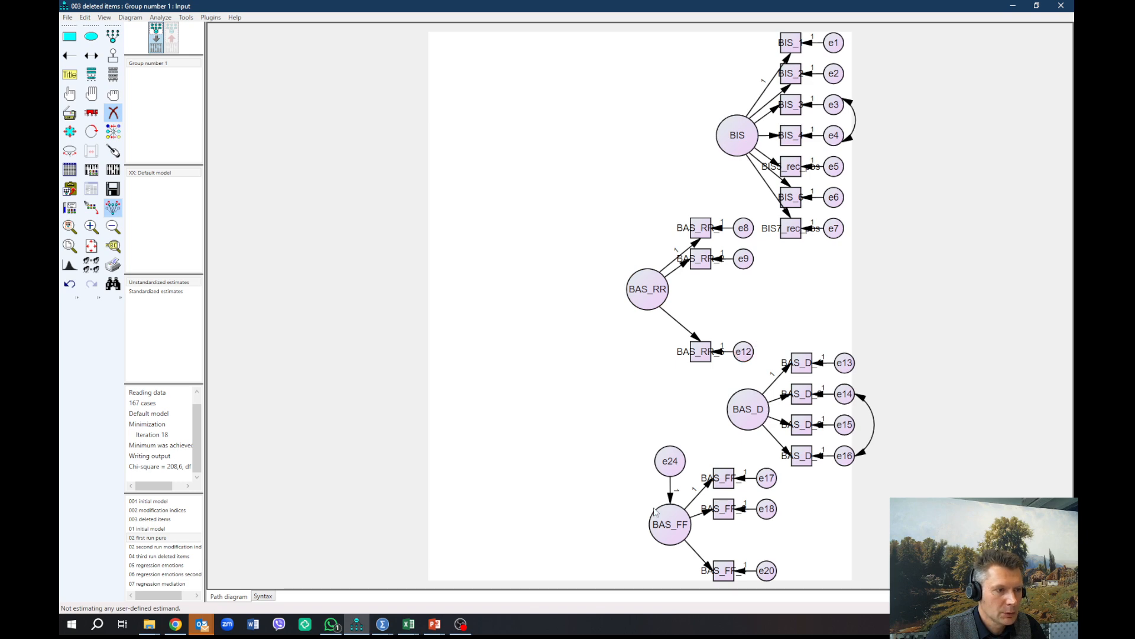
Step: Delete the e24 error term attached to the BAS_FF factor
click(674, 455)
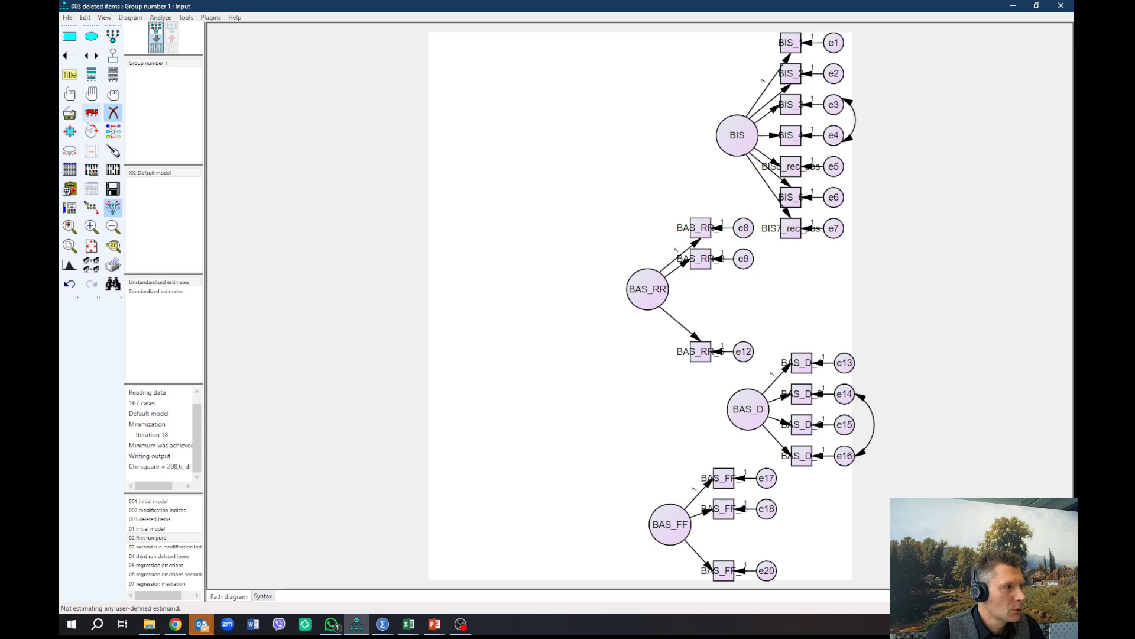
Step: Rotate the BIS factor's indicators to its left side and move the whole BIS construct to the diagram's left edge, clear of BAS_RR
click(91, 131)
click(737, 135)
click(736, 135)
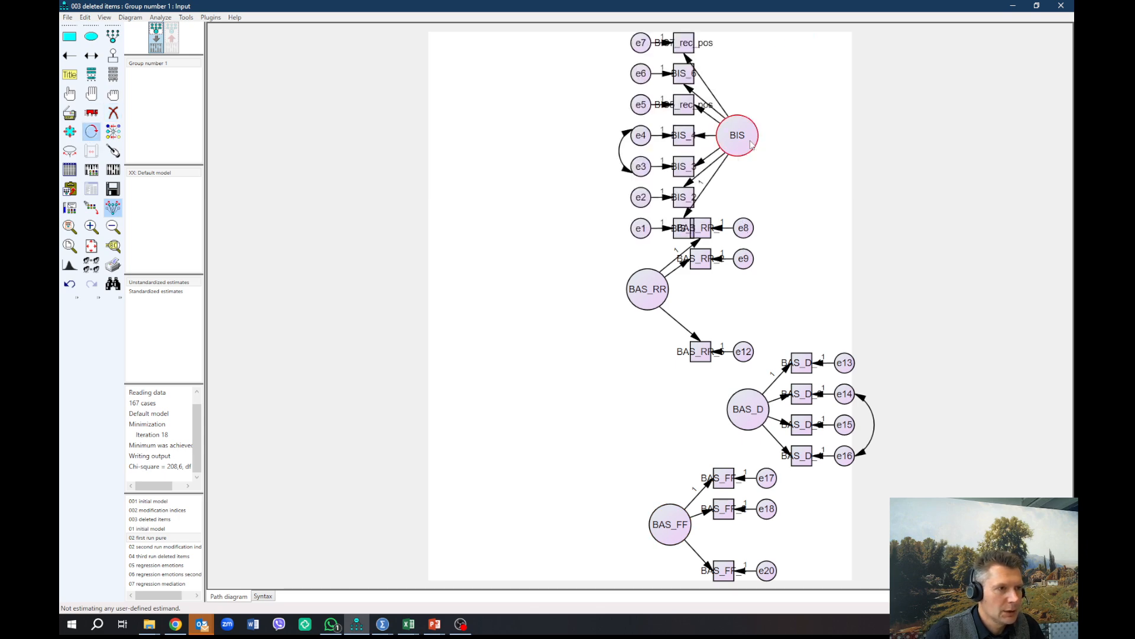
click(91, 112)
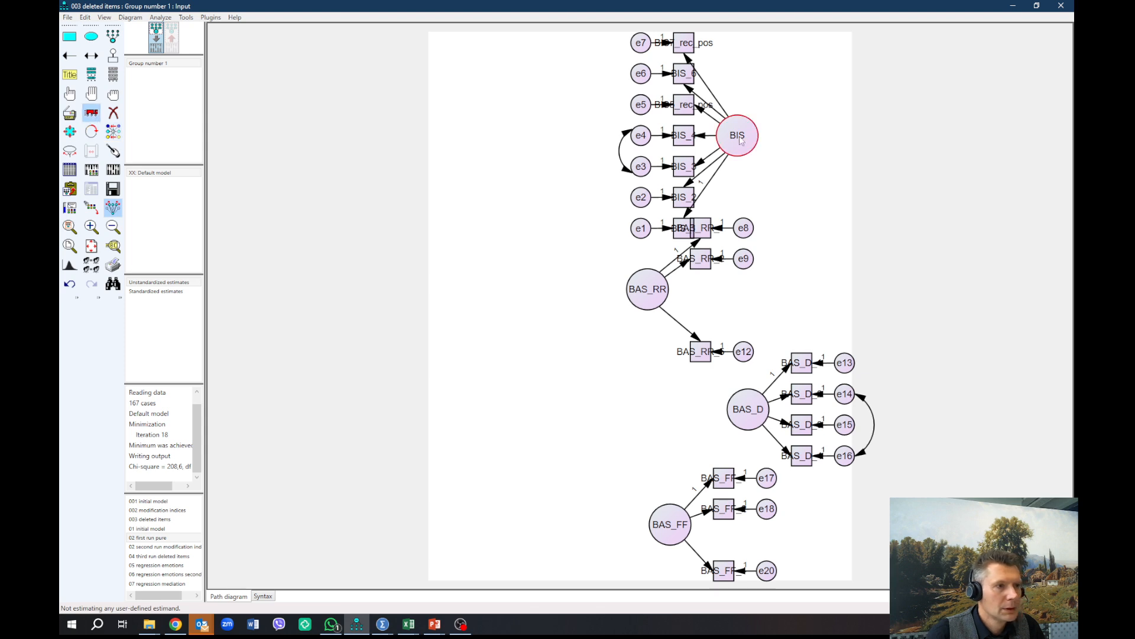
drag(740, 138, 501, 285)
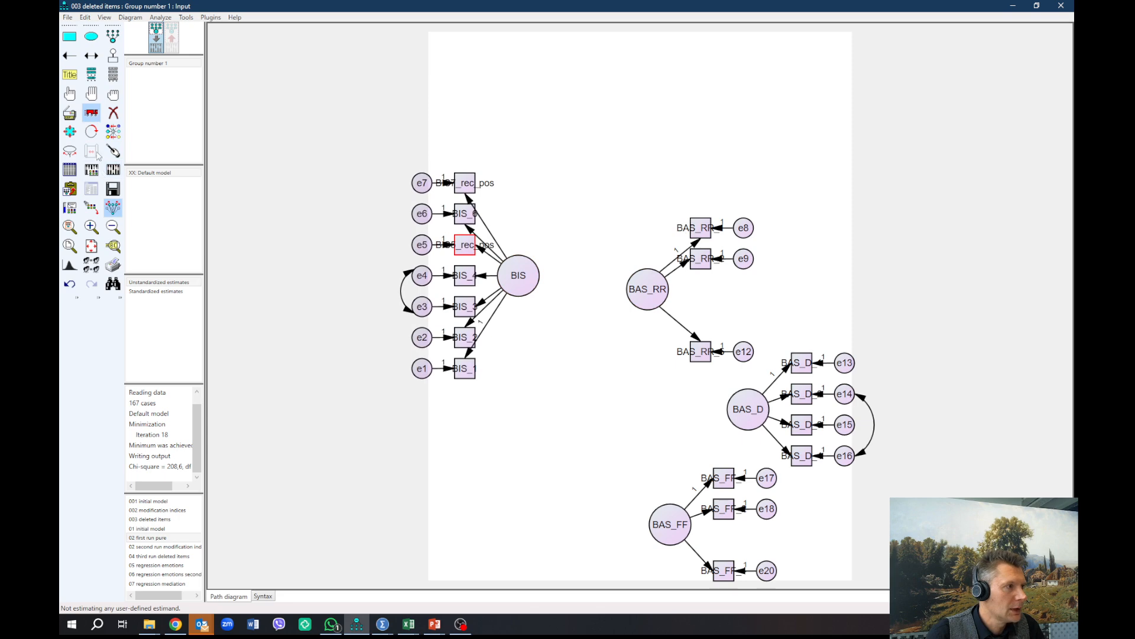
Step: Rotate the BAS_RR factor's indicators so they sit above it, and move the construct above and to the right of BIS
click(91, 132)
click(651, 293)
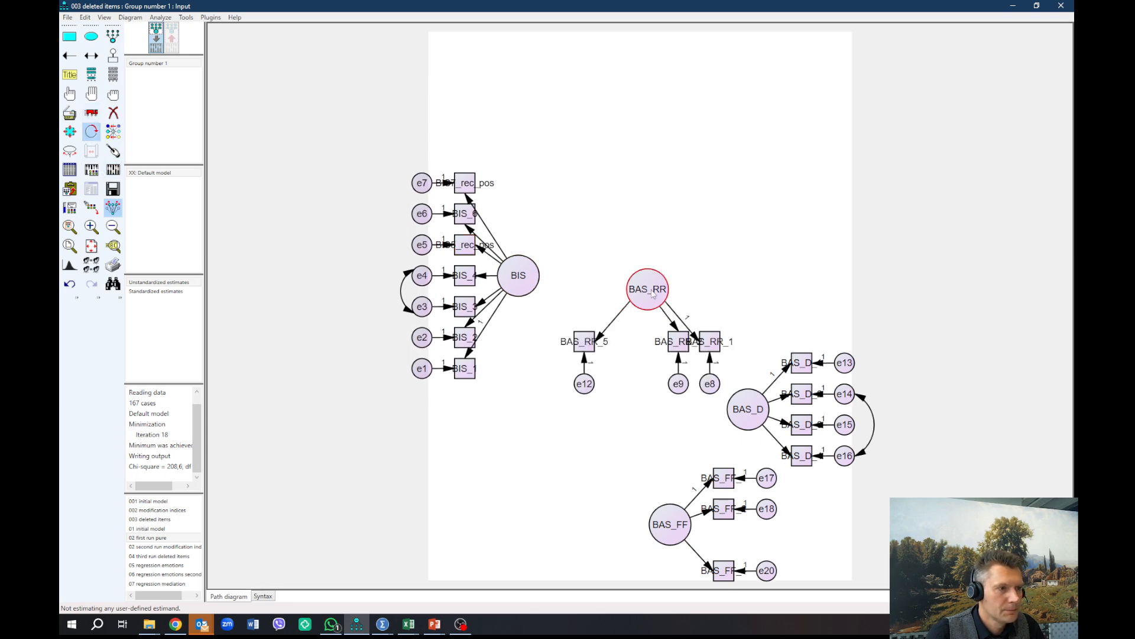
click(653, 295)
click(653, 296)
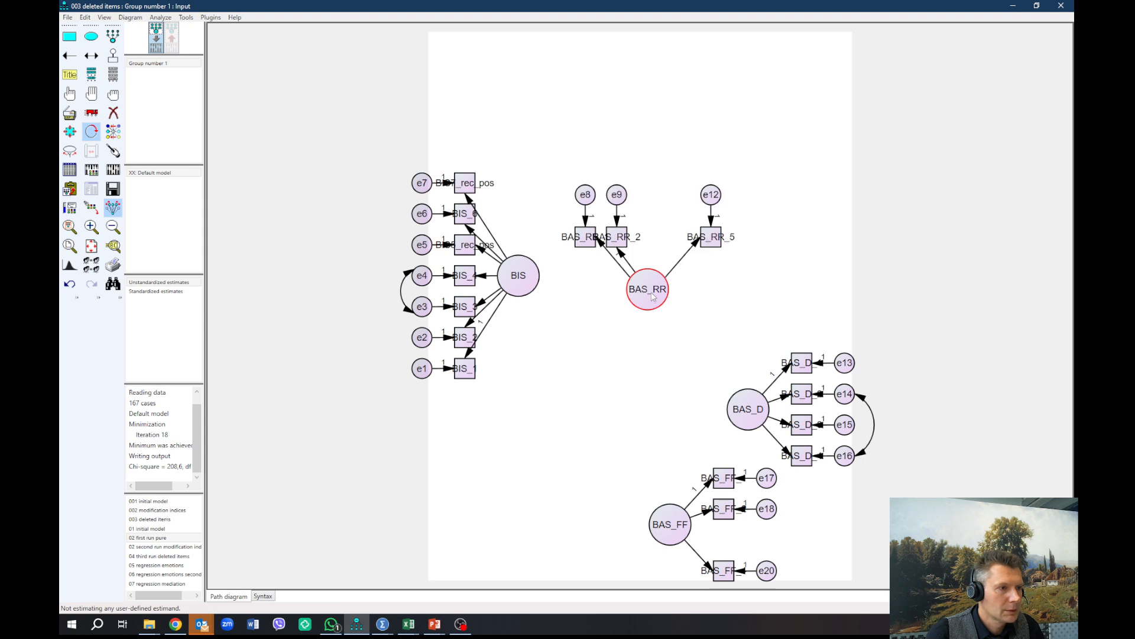
click(653, 296)
click(653, 296)
click(653, 296)
click(653, 296)
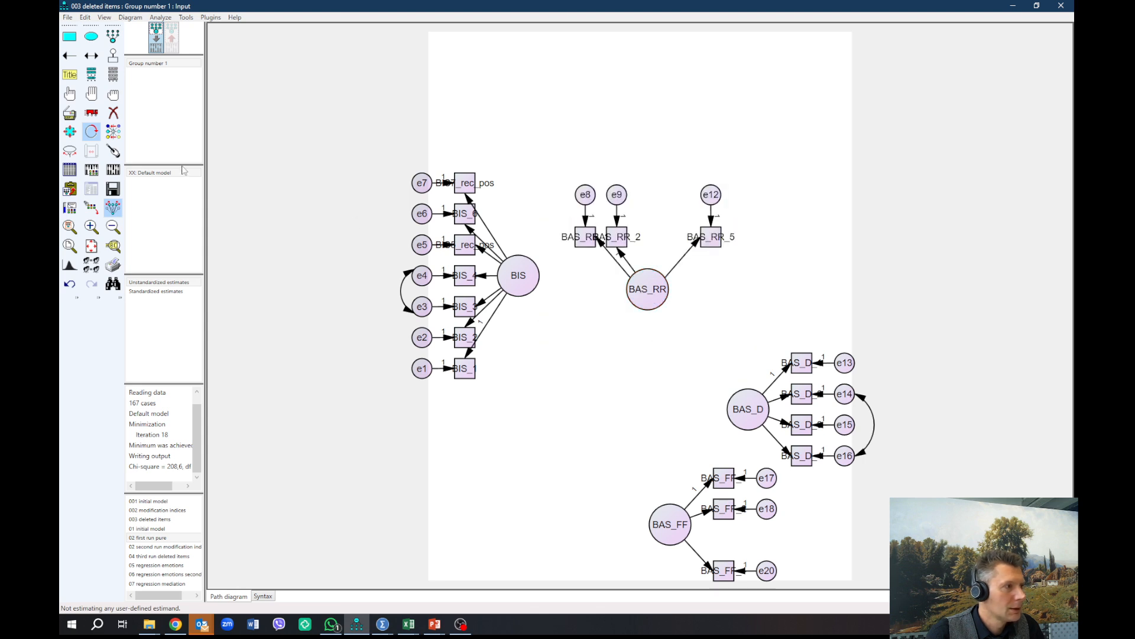
click(91, 113)
drag(664, 292, 605, 185)
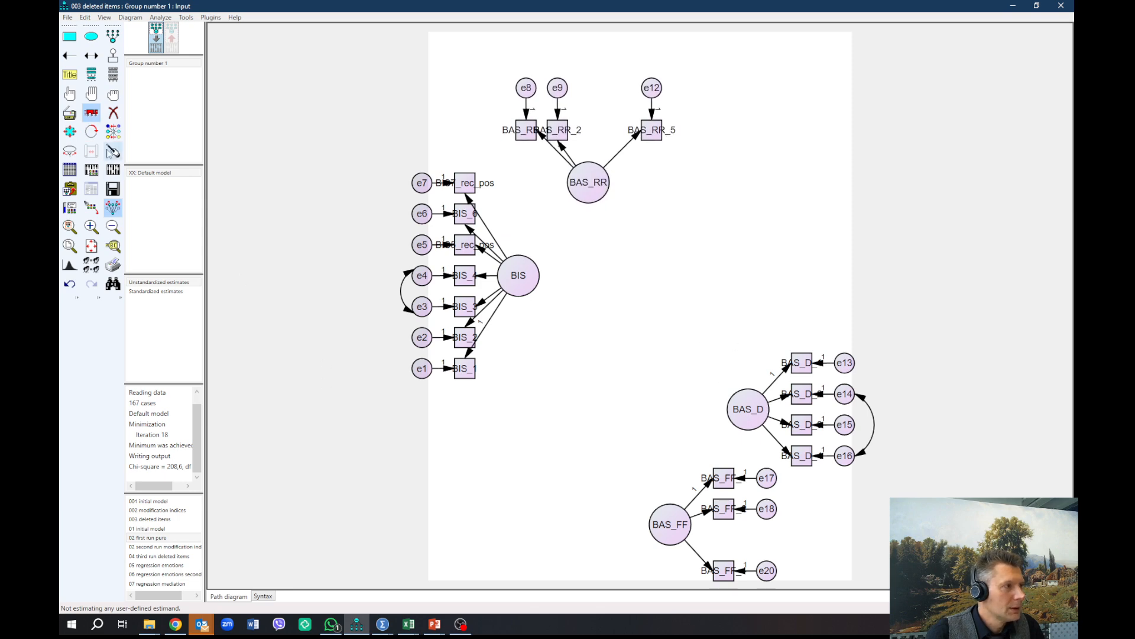
Step: Rotate BAS_D's indicators above it, place it to the right of BAS_RR, and move BAS_FF below and to the right of BAS_D
click(91, 131)
click(756, 416)
click(756, 416)
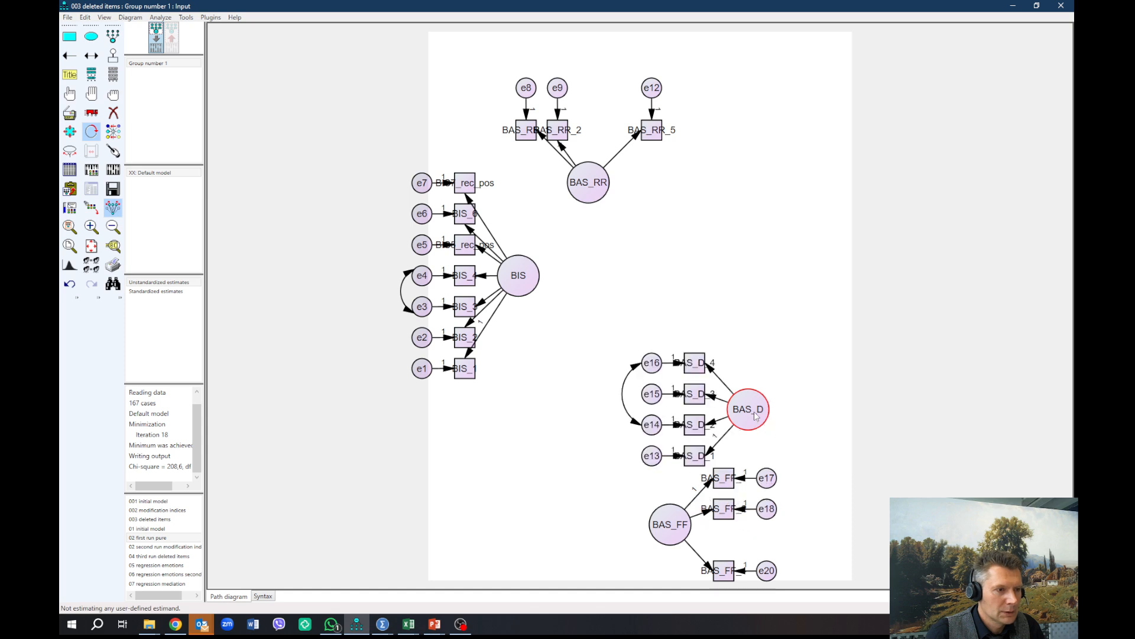
click(756, 416)
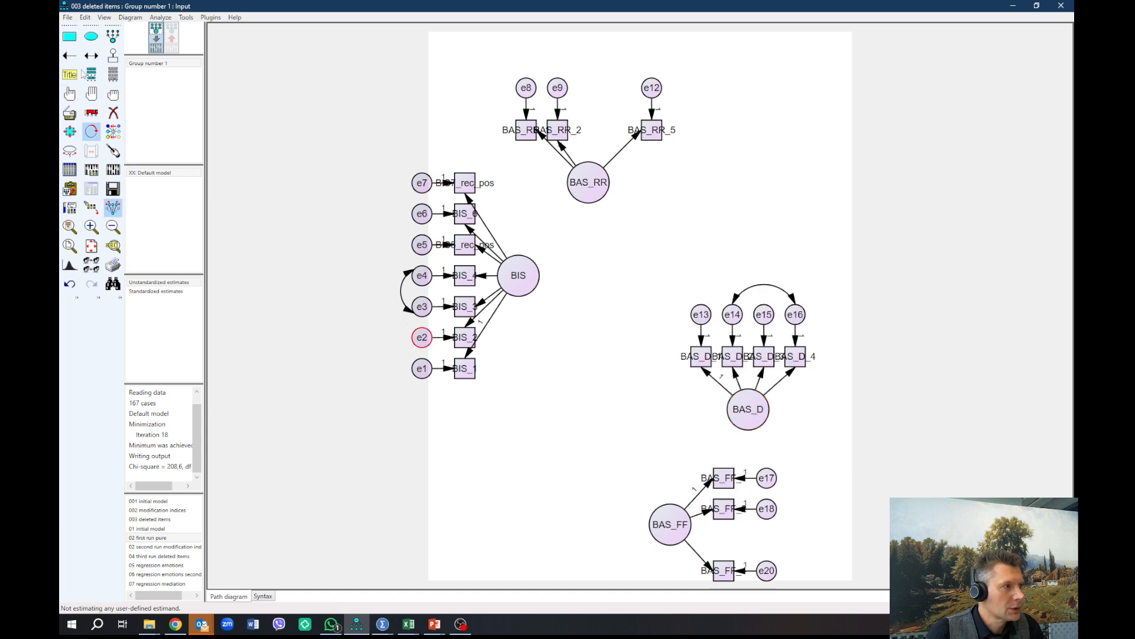
click(91, 112)
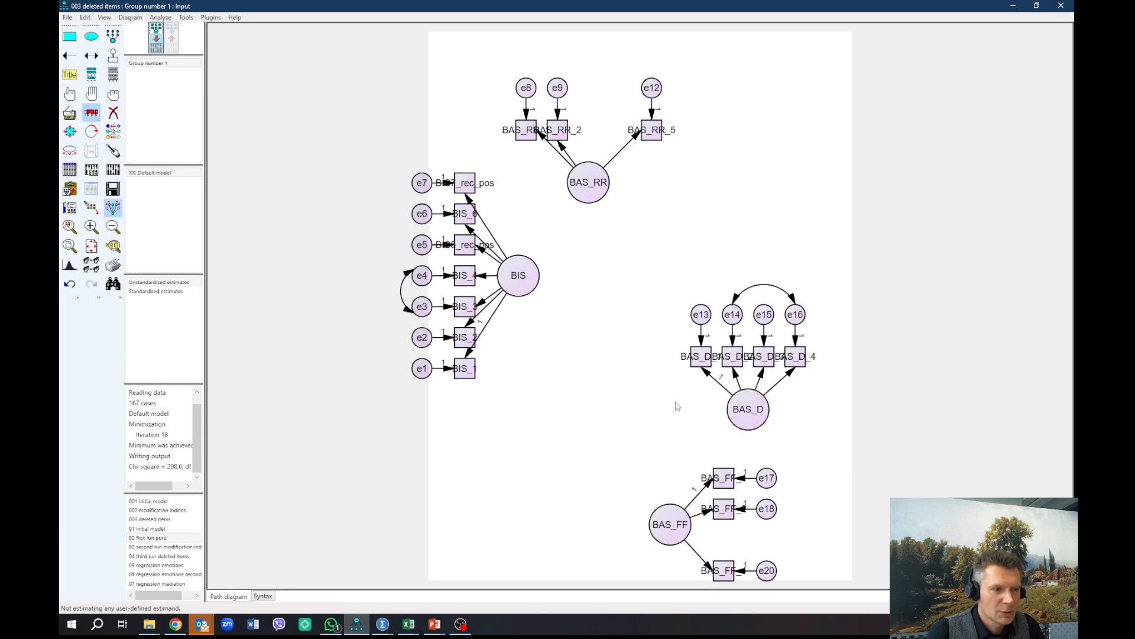
drag(750, 411, 735, 195)
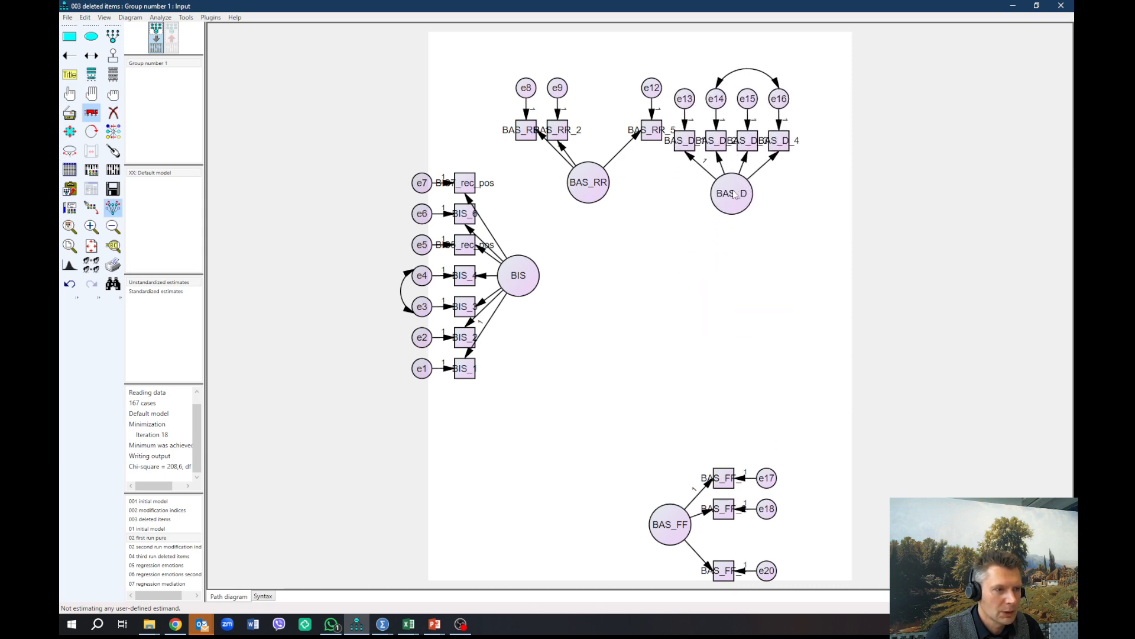
drag(678, 523, 799, 280)
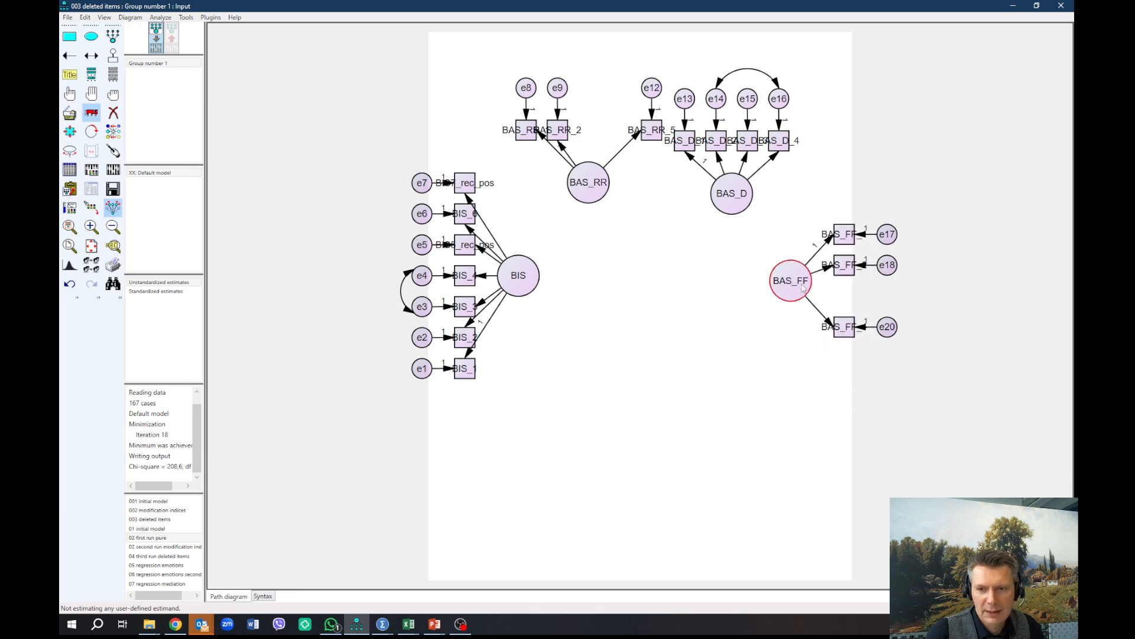
Step: Draw regression paths from BIS to BAS_RR, BAS_D and BAS_FF, from BAS_RR to BAS_D and BAS_FF, and from BAS_D to BAS_FF
click(69, 55)
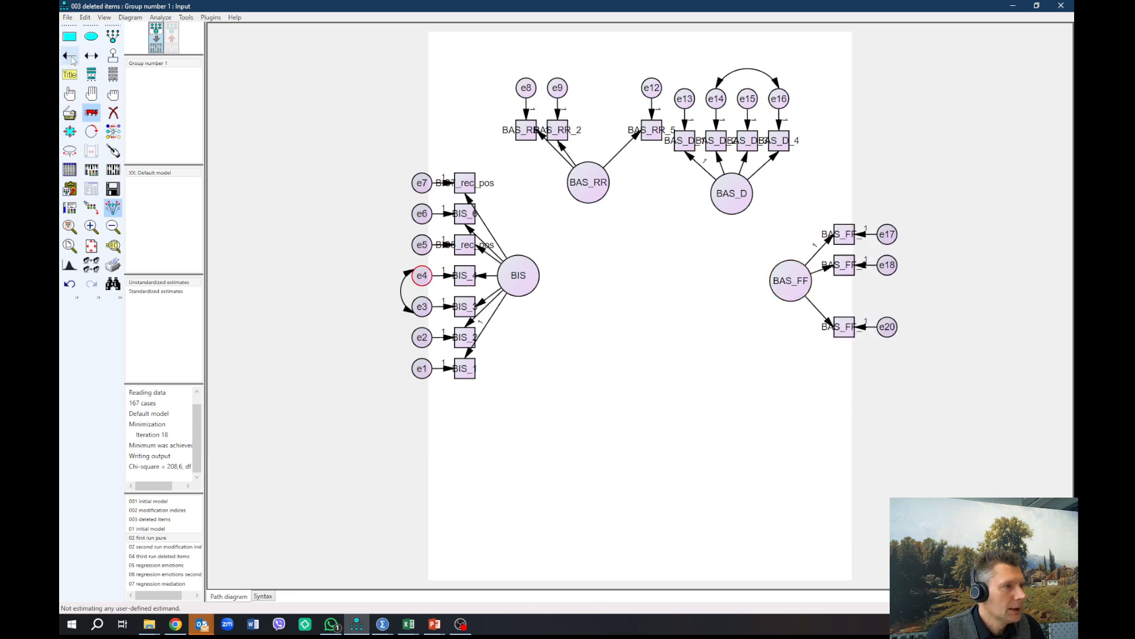
mouse_move(518, 275)
mouse_down()
mouse_move(589, 182)
mouse_move(685, 219)
mouse_move(726, 200)
mouse_up()
drag(520, 275, 759, 271)
mouse_move(595, 198)
mouse_down()
mouse_move(728, 195)
mouse_move(786, 237)
mouse_move(793, 277)
mouse_move(584, 195)
mouse_move(800, 277)
mouse_up()
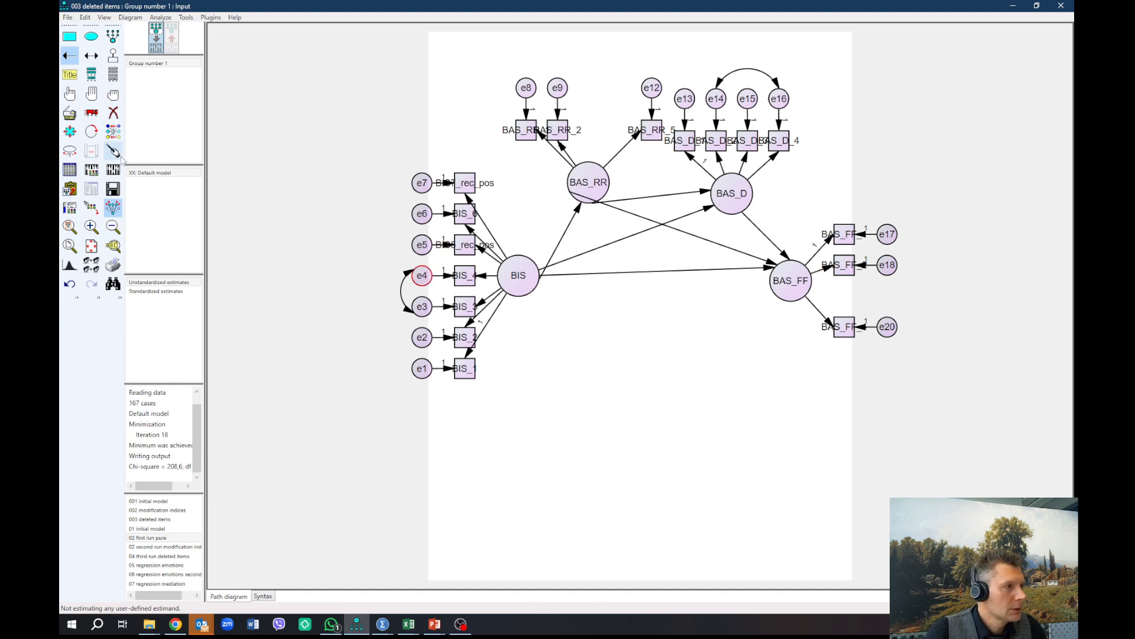
Step: Touch up the BIS, BAS_RR, BAS_D and BAS_FF factors so their connecting arrows are tidily aligned
click(113, 151)
click(519, 275)
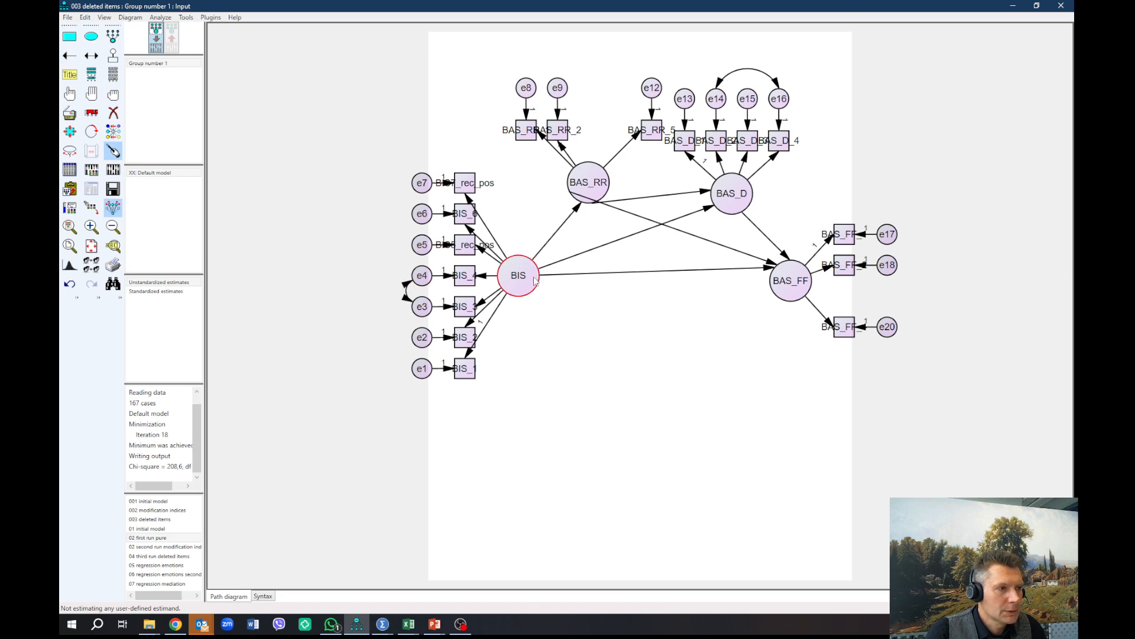
click(588, 182)
click(737, 211)
click(792, 281)
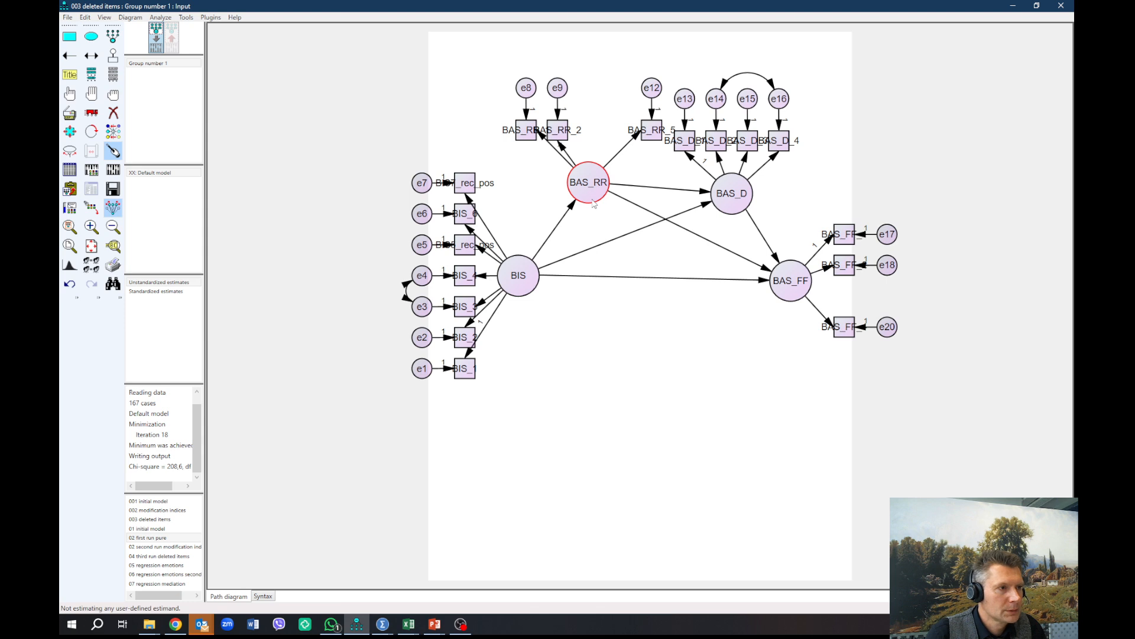
Step: Add a unique variable to each of BAS_RR, BAS_D and BAS_FF, and name them automatically with the Name Unobserved Variables plugin
click(113, 55)
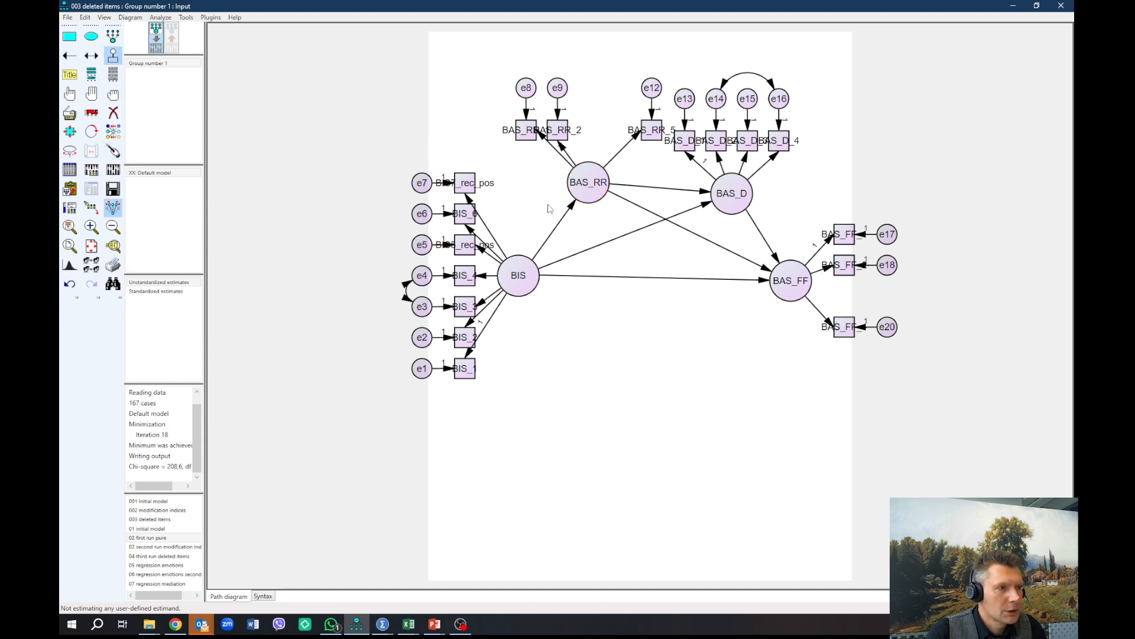
click(589, 185)
click(732, 194)
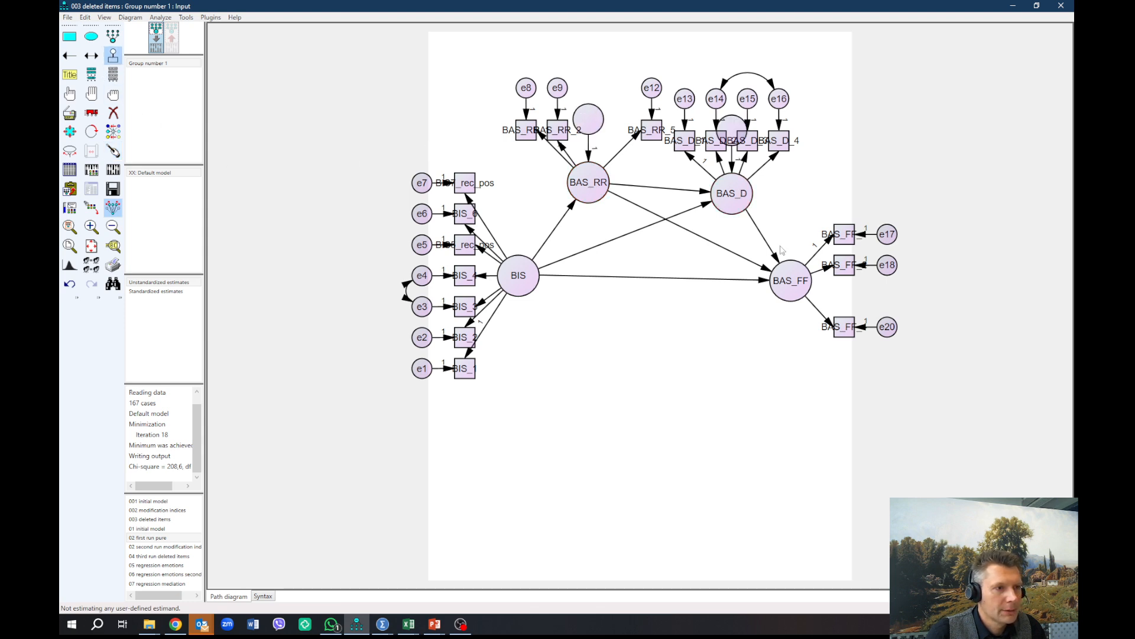
click(793, 273)
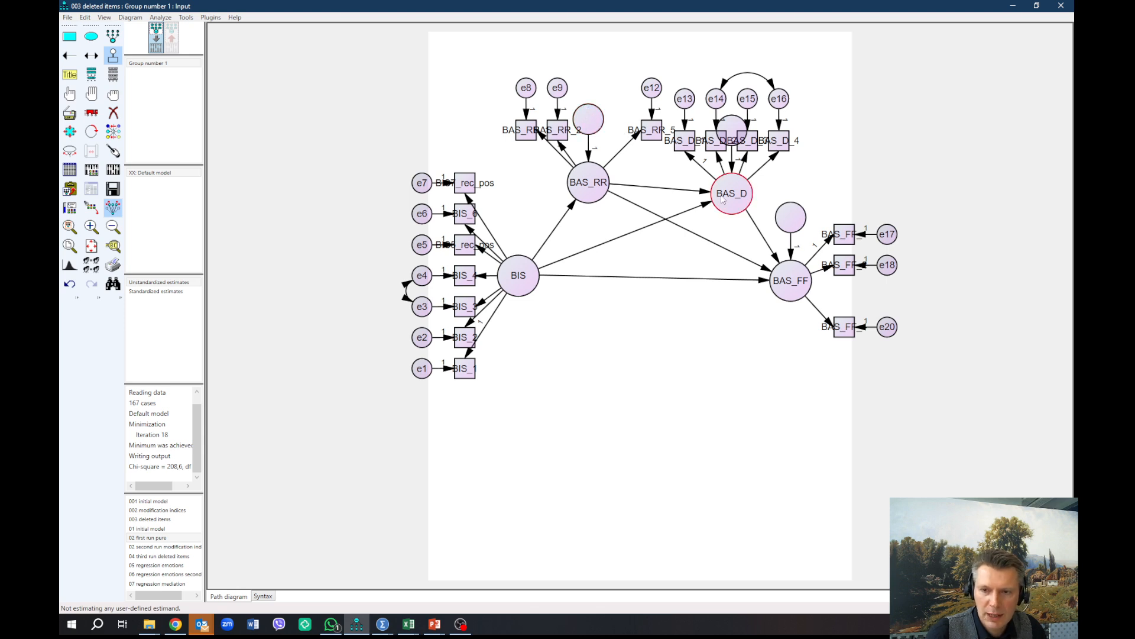
click(210, 17)
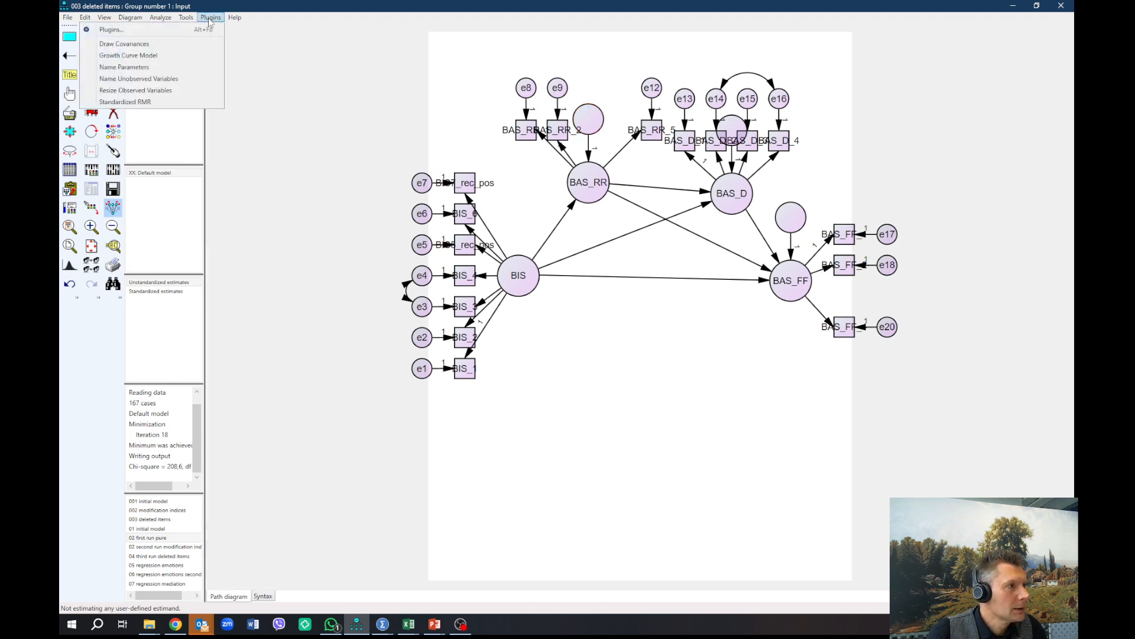
click(172, 80)
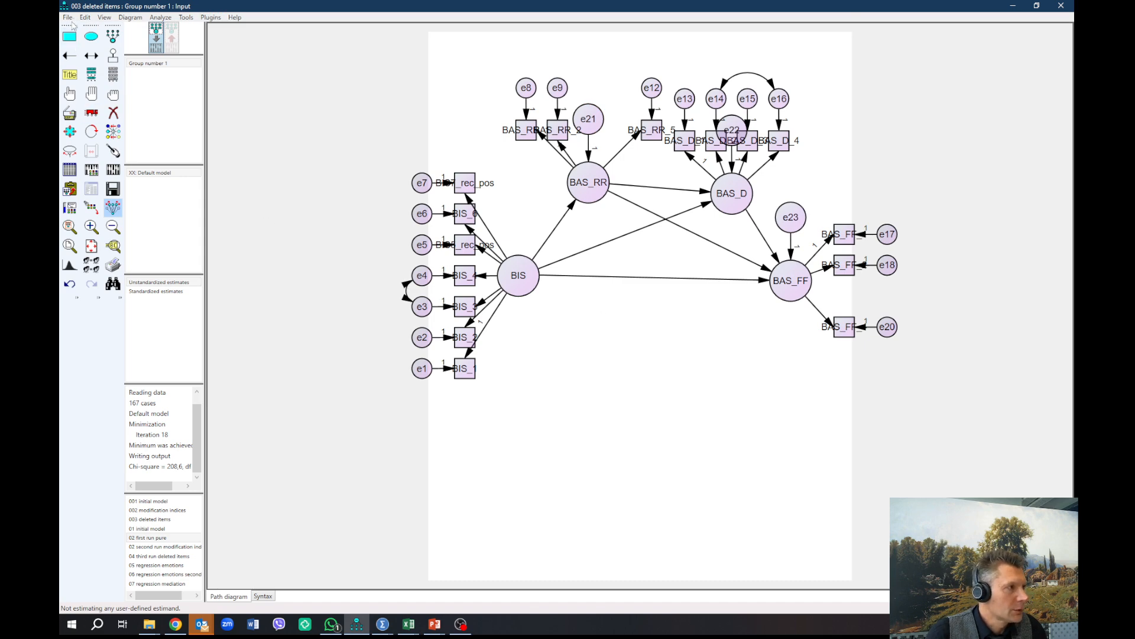
Step: Save the model as a new file named 004 SEM Dummy in the Data folder
click(68, 18)
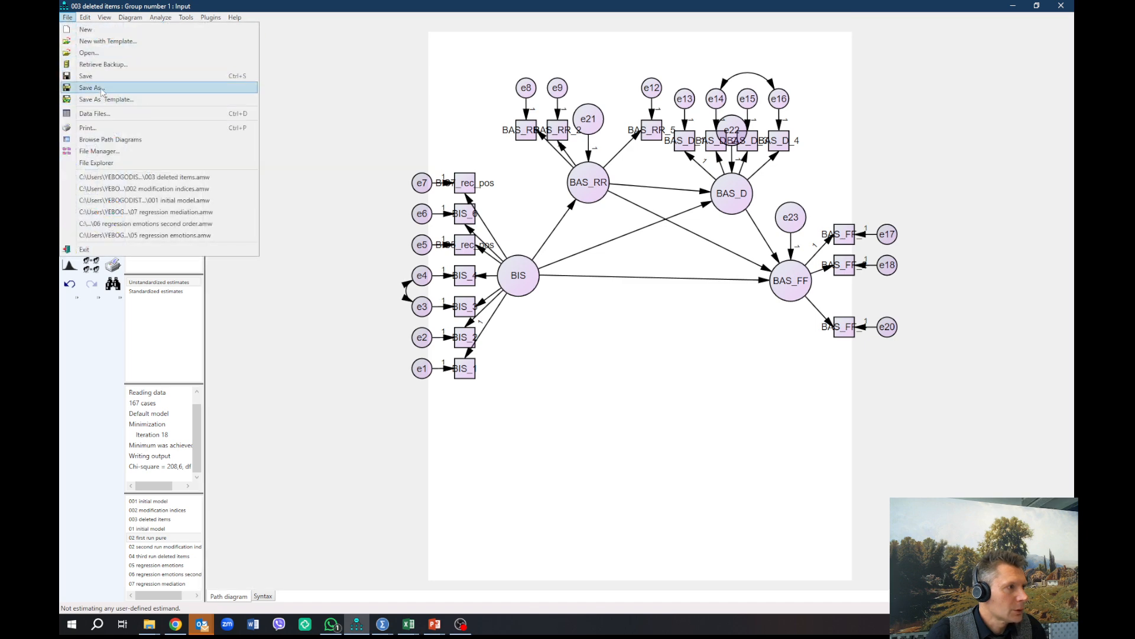
click(158, 133)
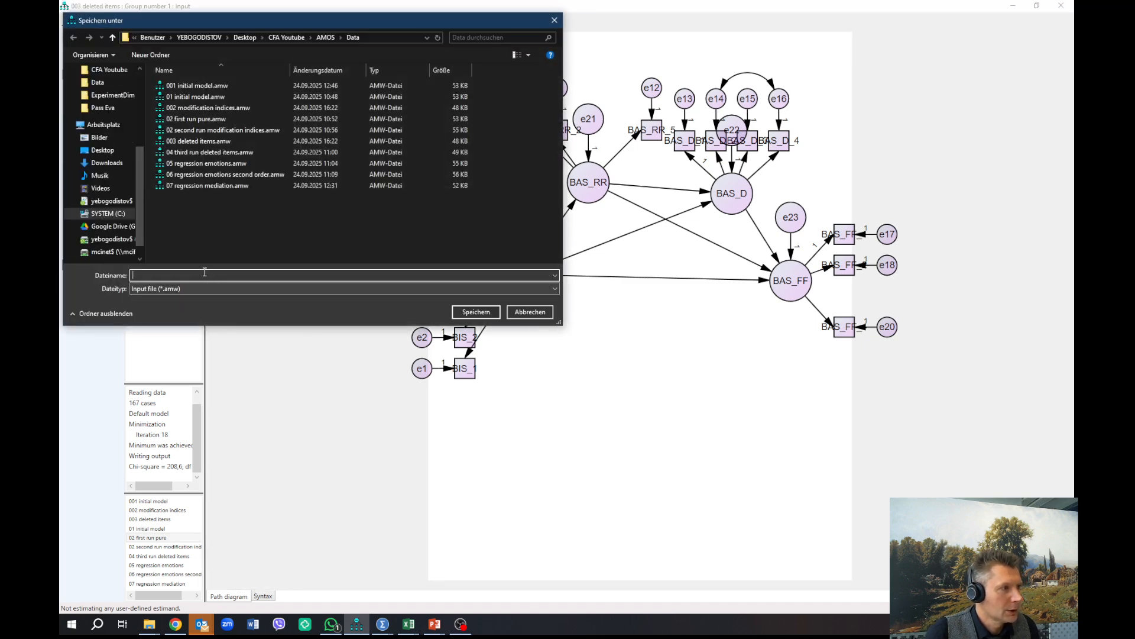
text(004)
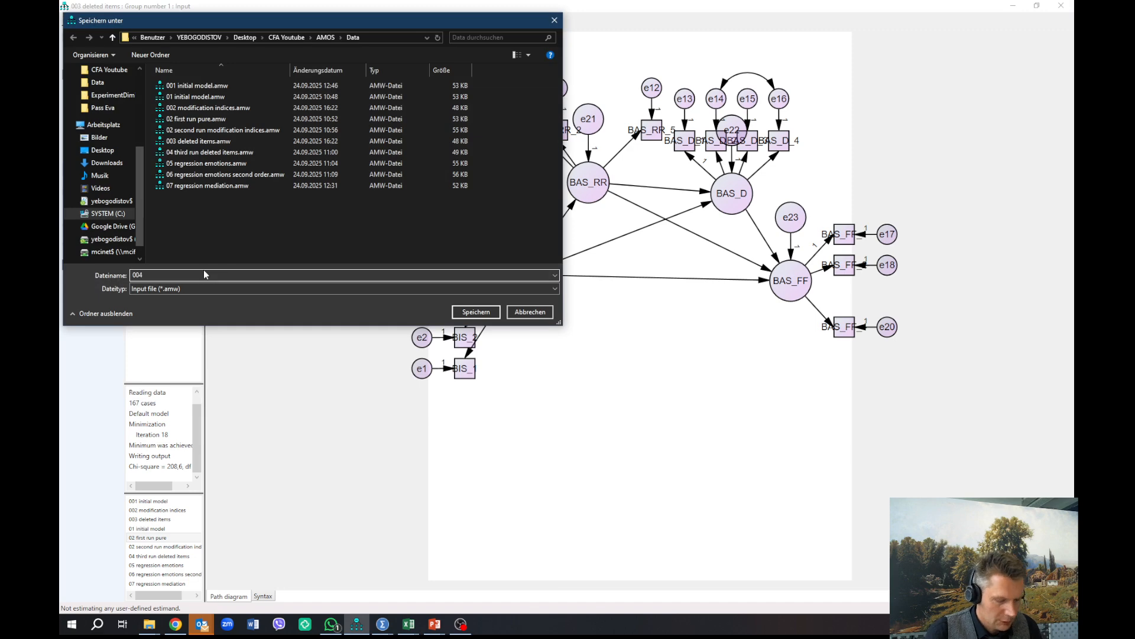
text( SEM )
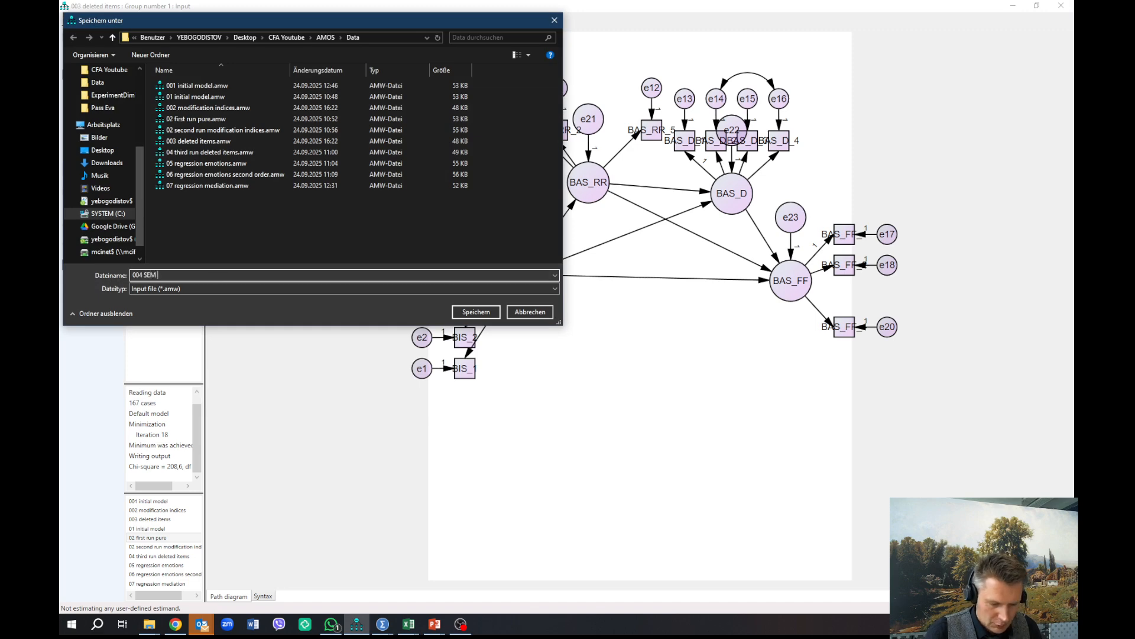
text(Dummy)
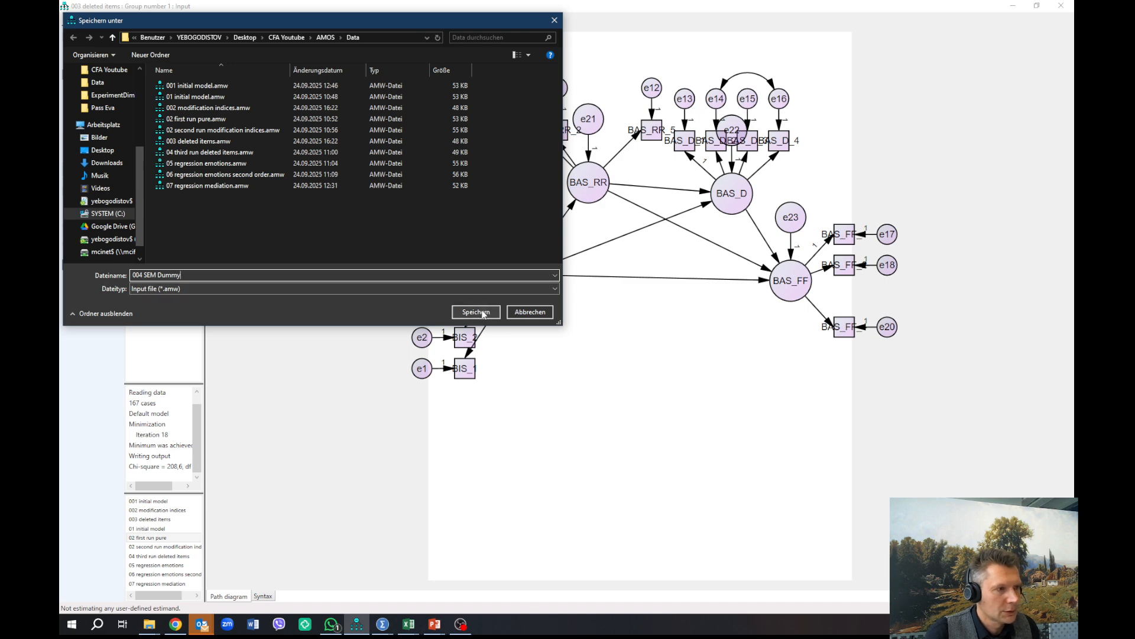
click(483, 312)
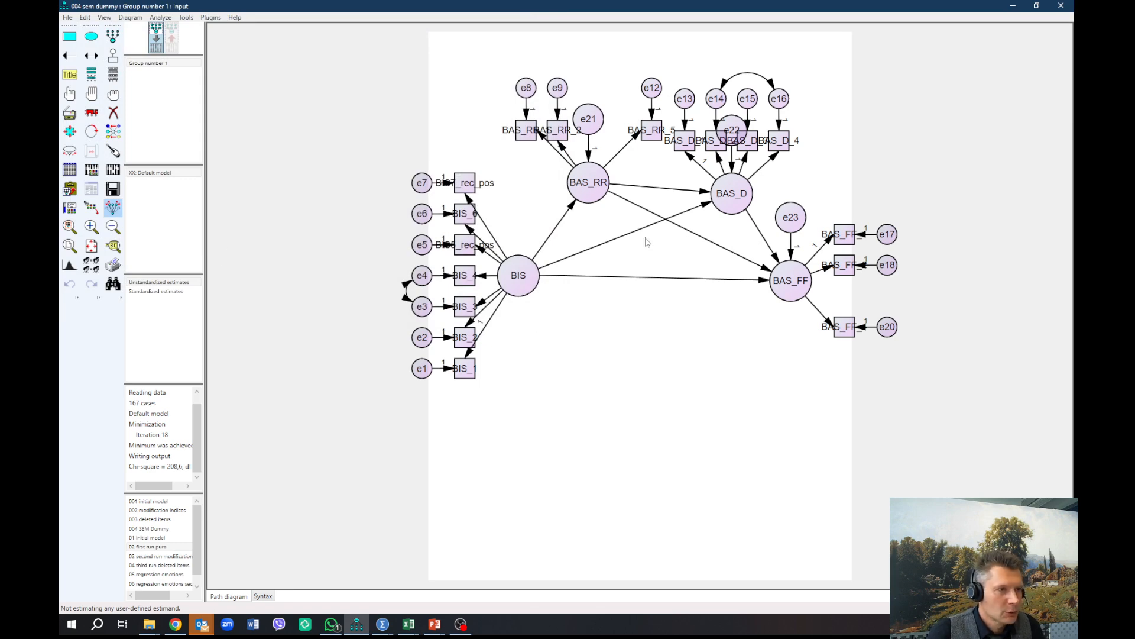
Step: Enable indirect, direct & total effects in the analysis output options, and reposition the Analysis Properties dialog over the diagram
click(91, 170)
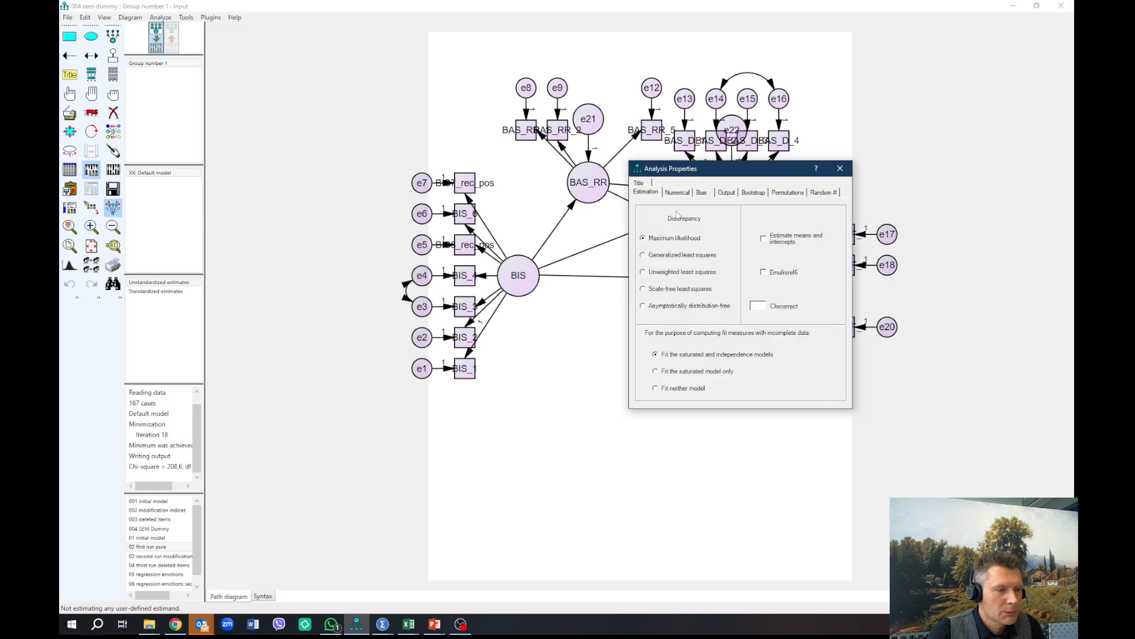
click(726, 193)
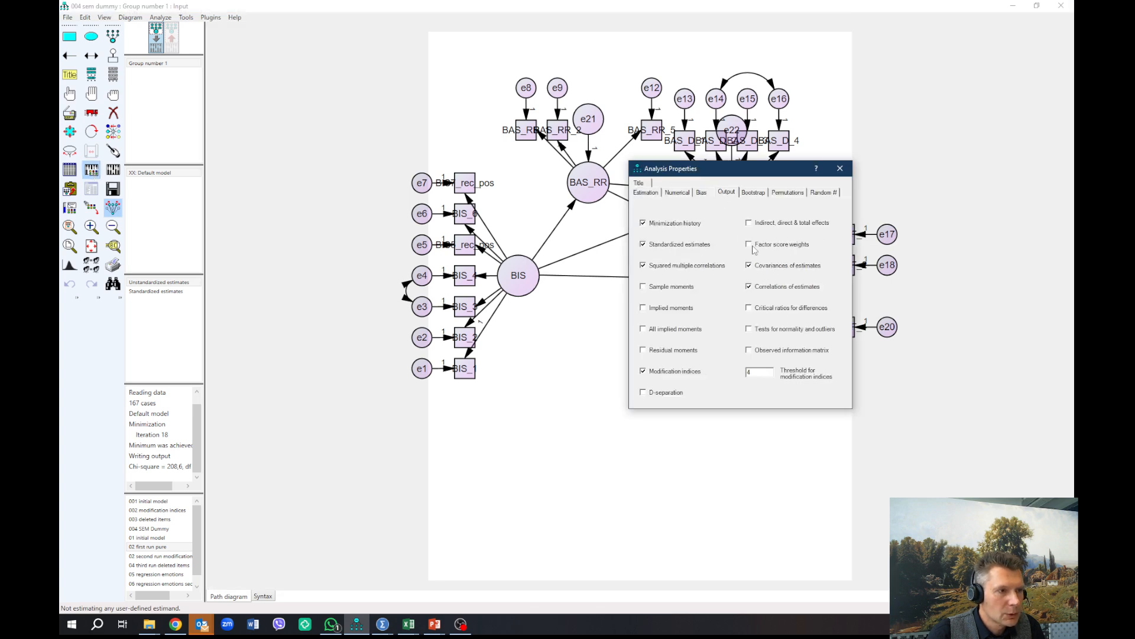
click(750, 224)
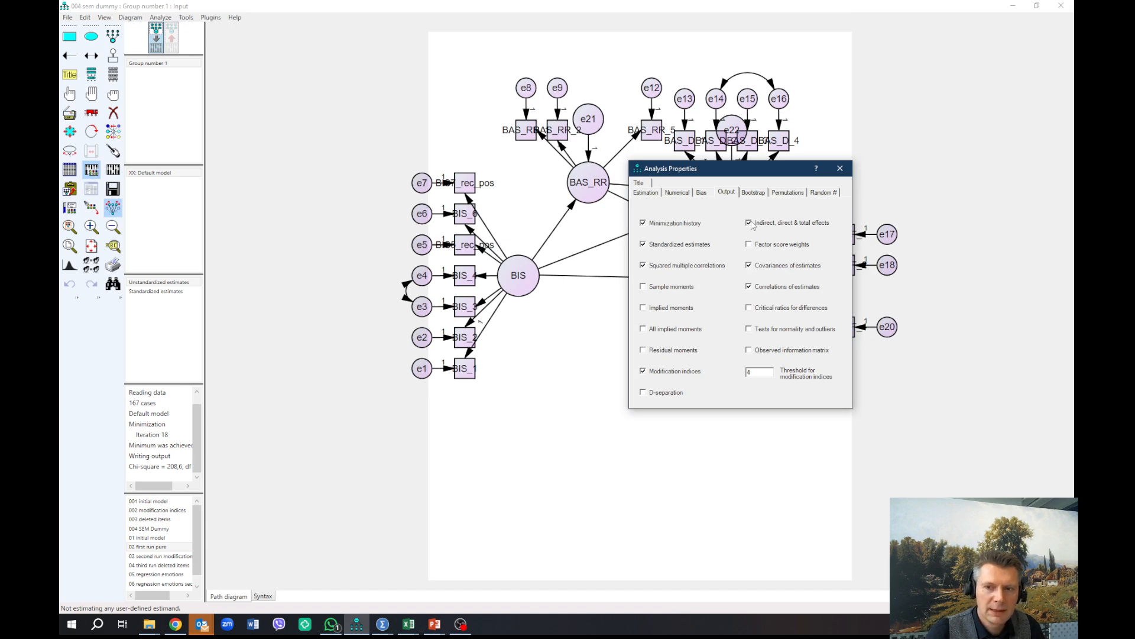
drag(739, 169, 693, 357)
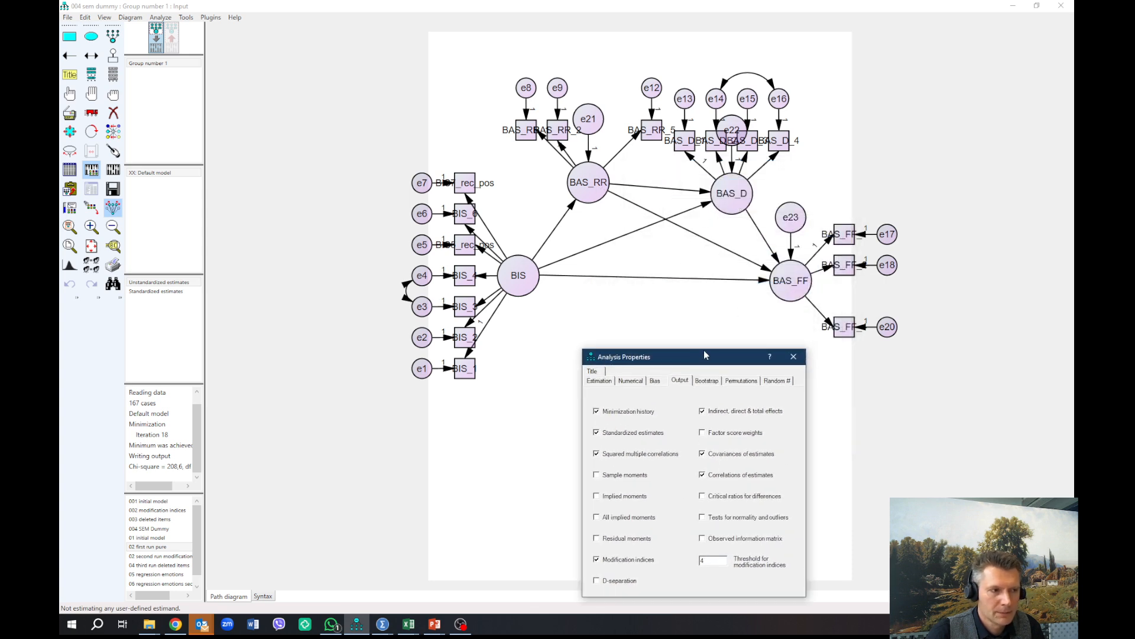
drag(706, 357, 679, 228)
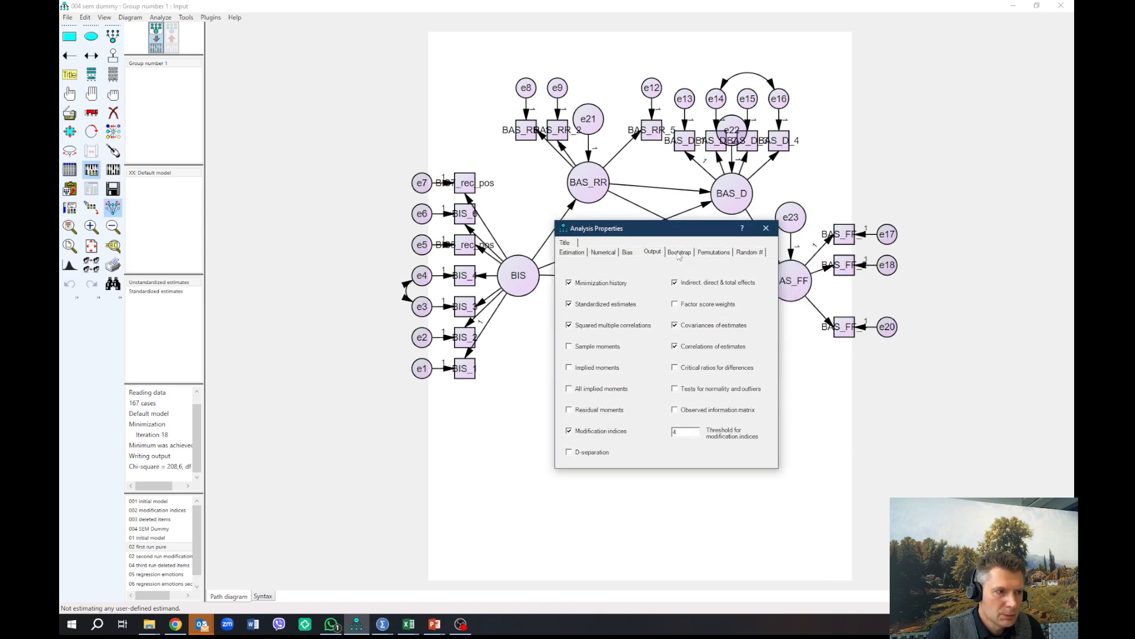
Step: Turn on Perform bootstrap in the analysis properties and set the number of bootstrap samples to 2000
click(679, 252)
click(600, 287)
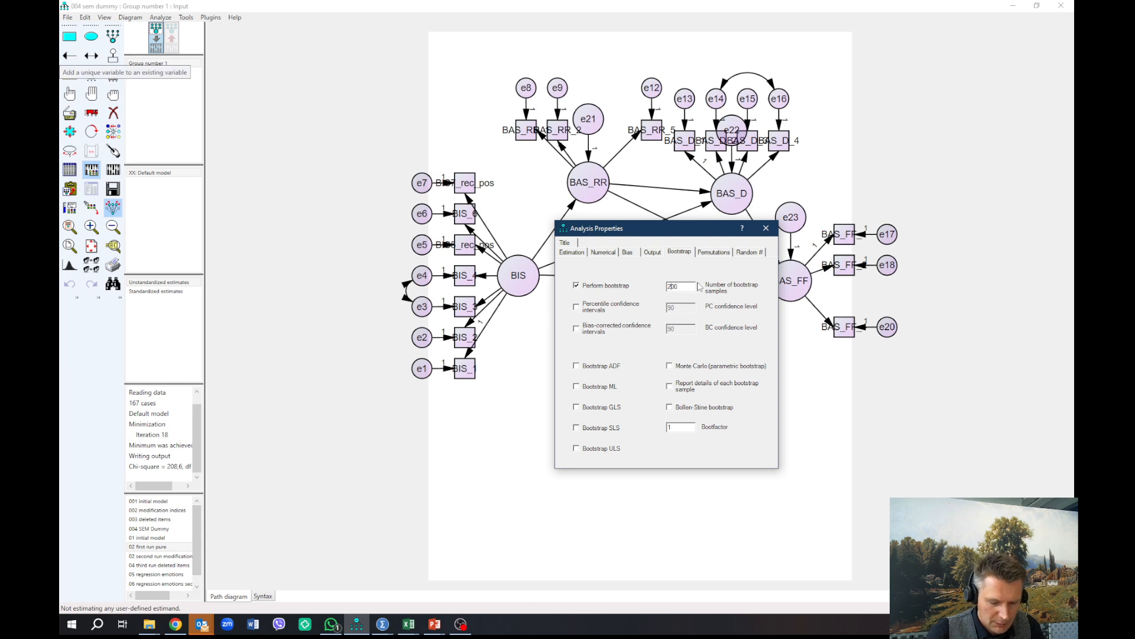
text(0)
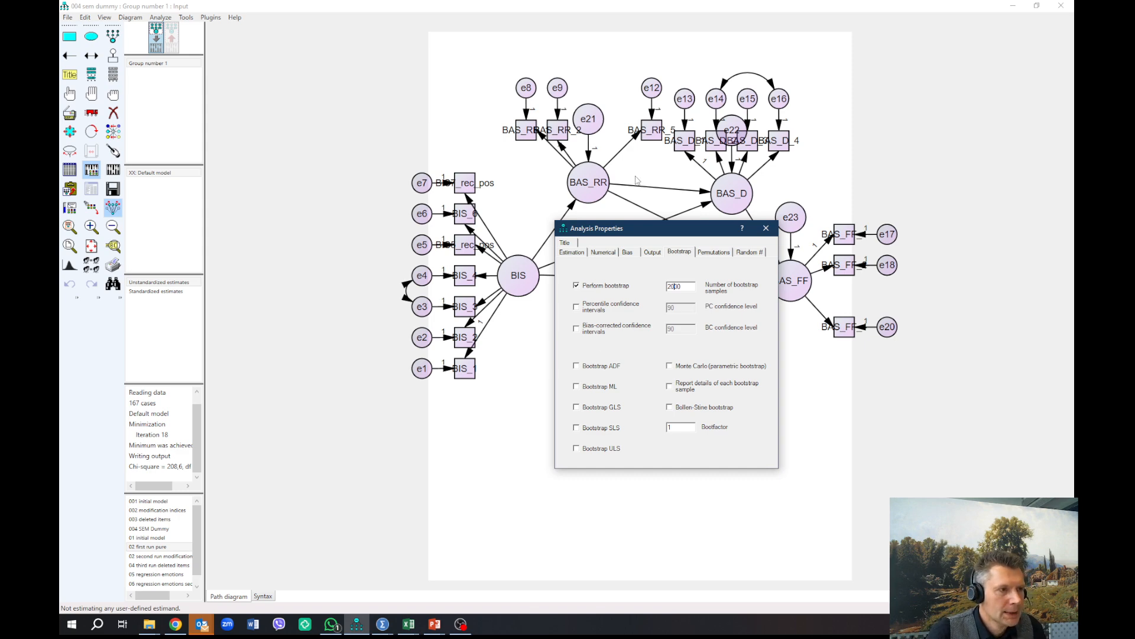
Step: Try to calculate the estimates of the structural model with 2000 bootstrap samples
click(765, 229)
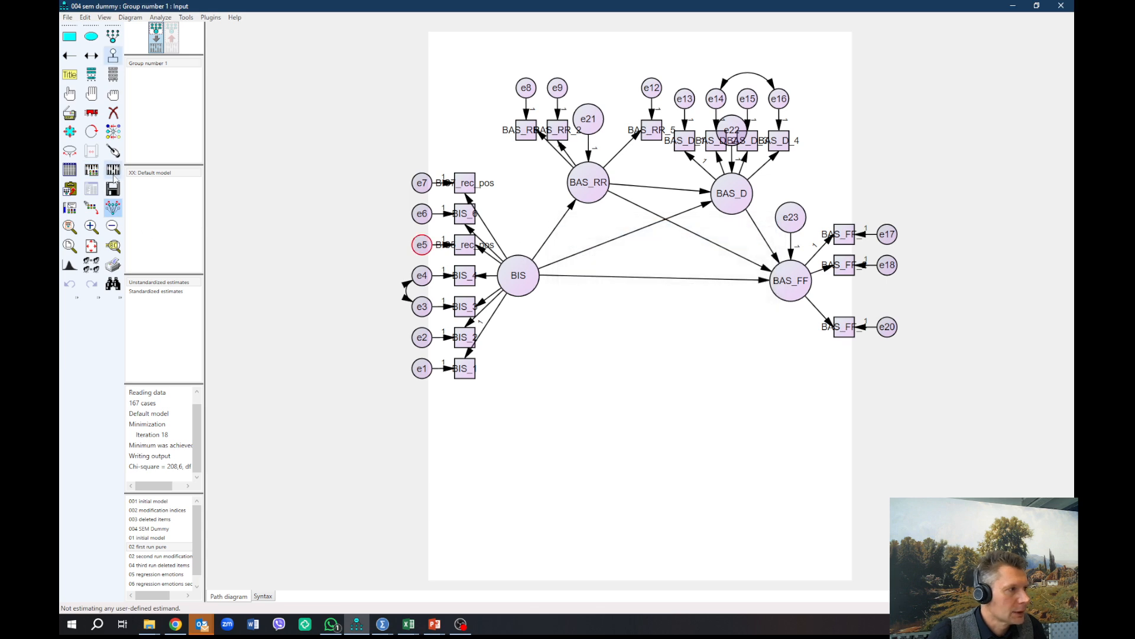
click(113, 172)
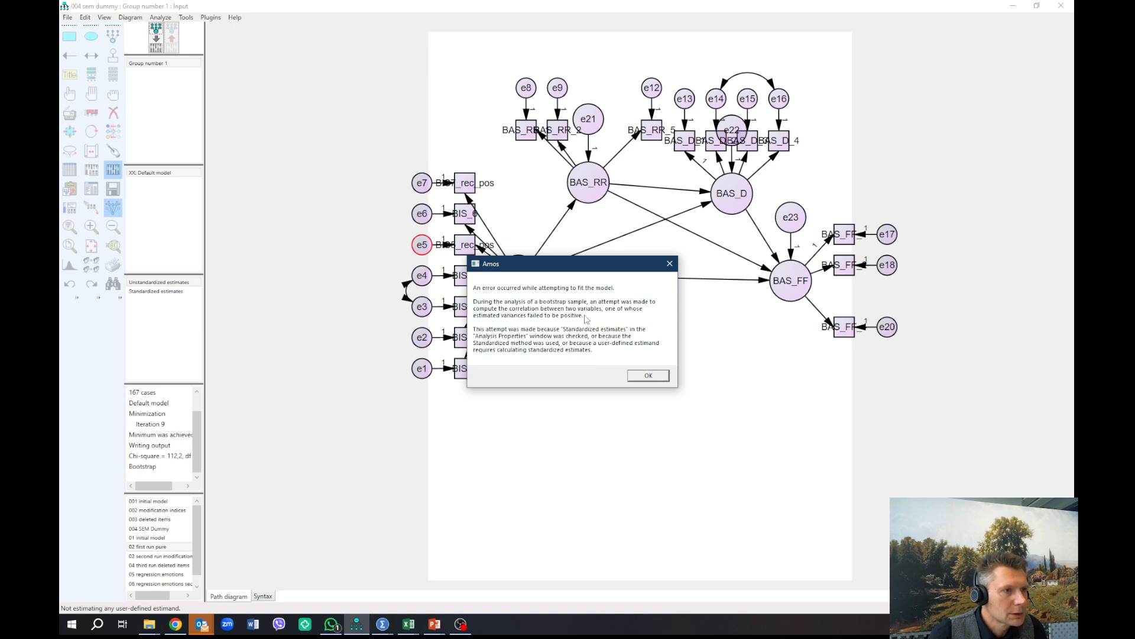
click(648, 376)
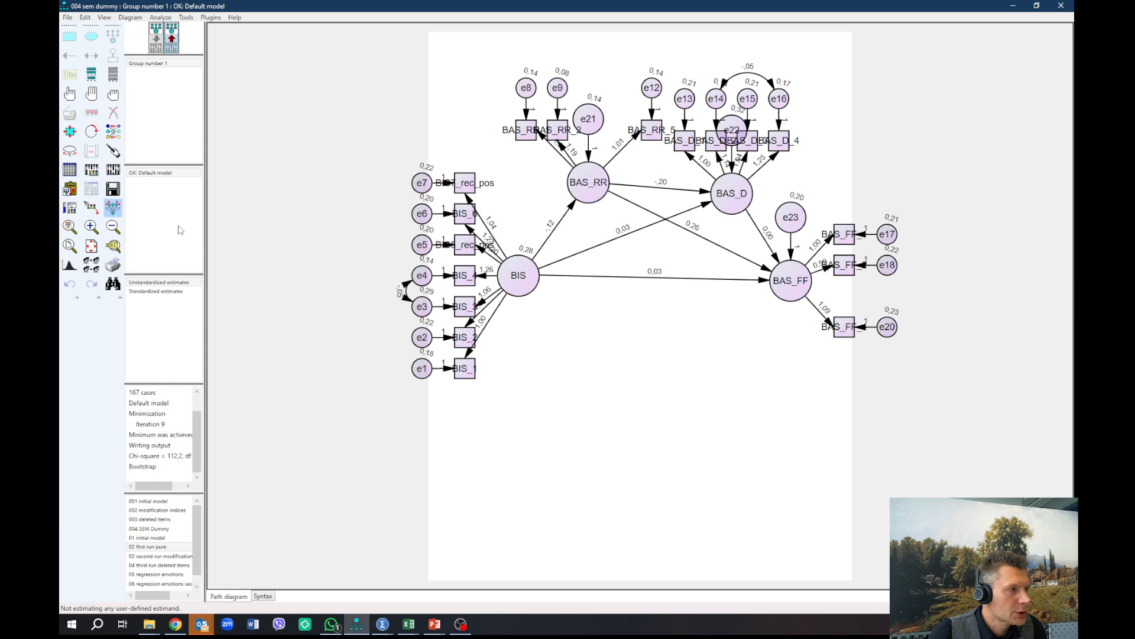
Step: Turn off Standardized estimates in the analysis output options and try to calculate the bootstrapped model again
click(91, 171)
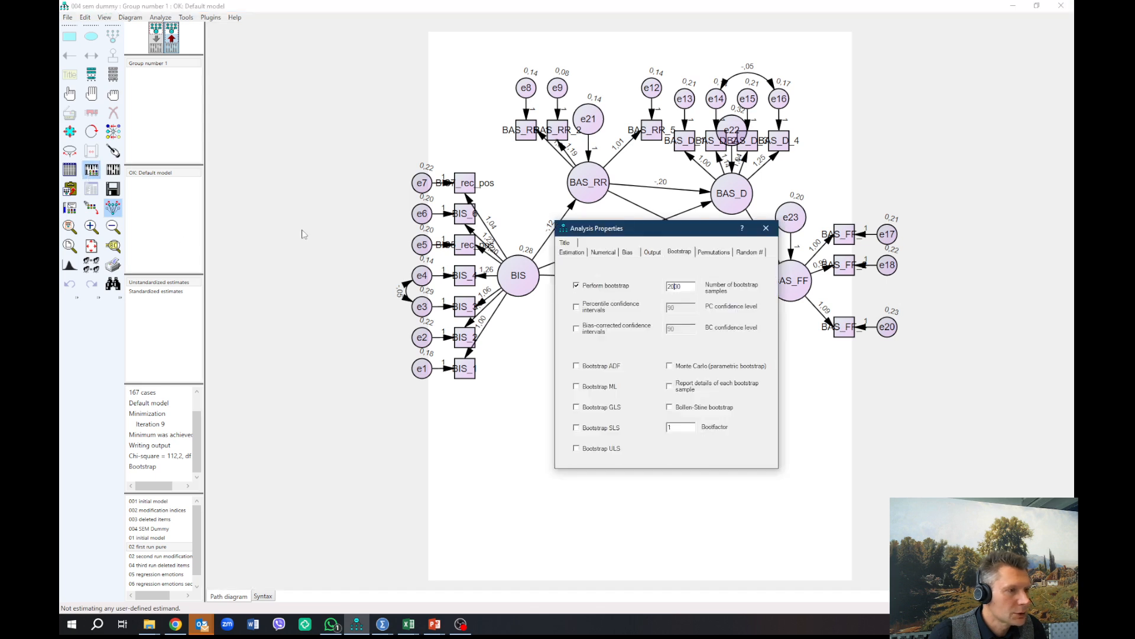
click(652, 252)
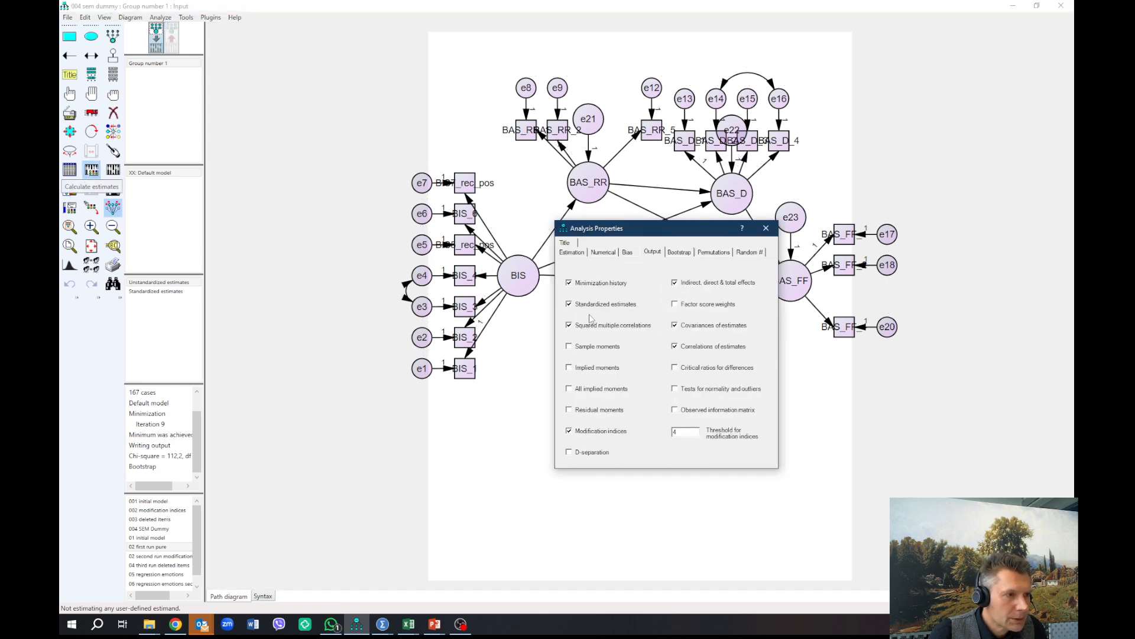
click(569, 304)
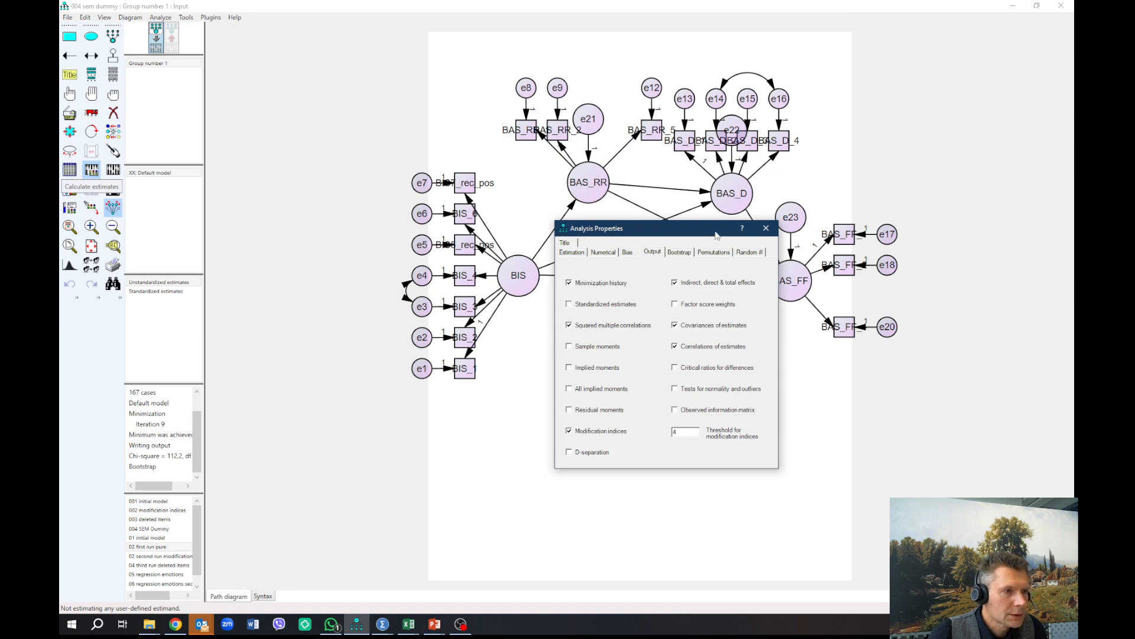
click(763, 233)
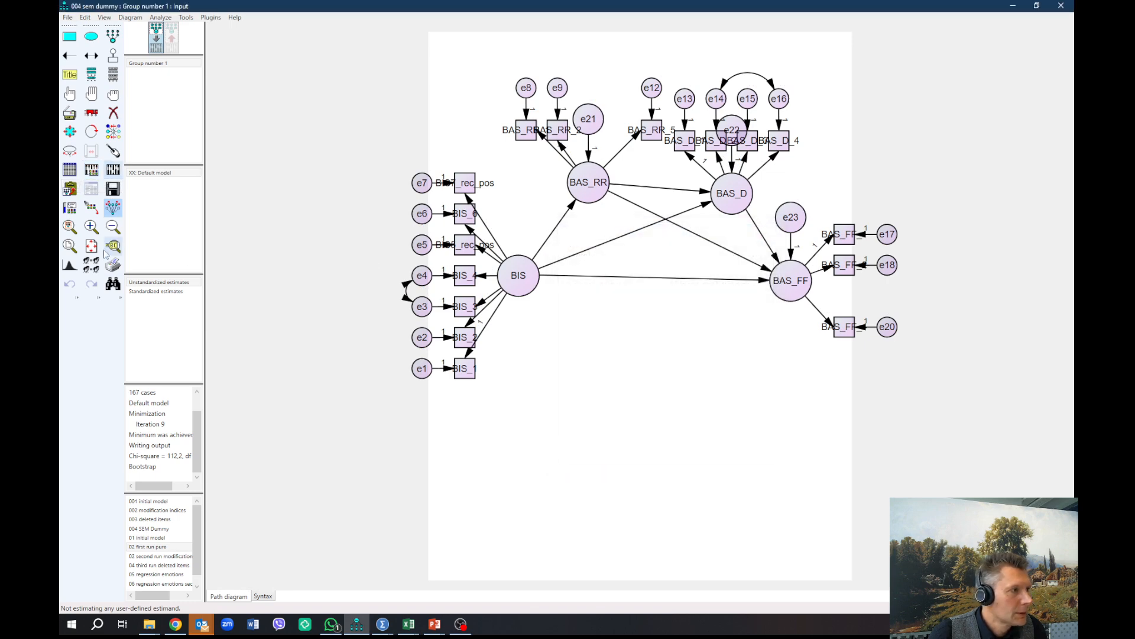
click(112, 172)
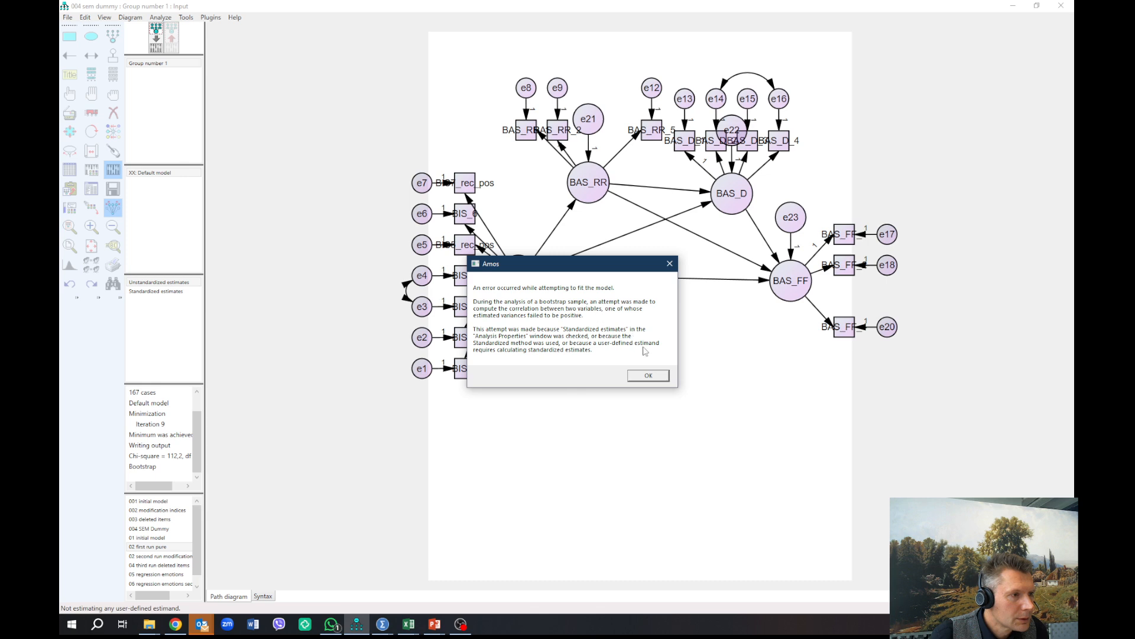
click(649, 376)
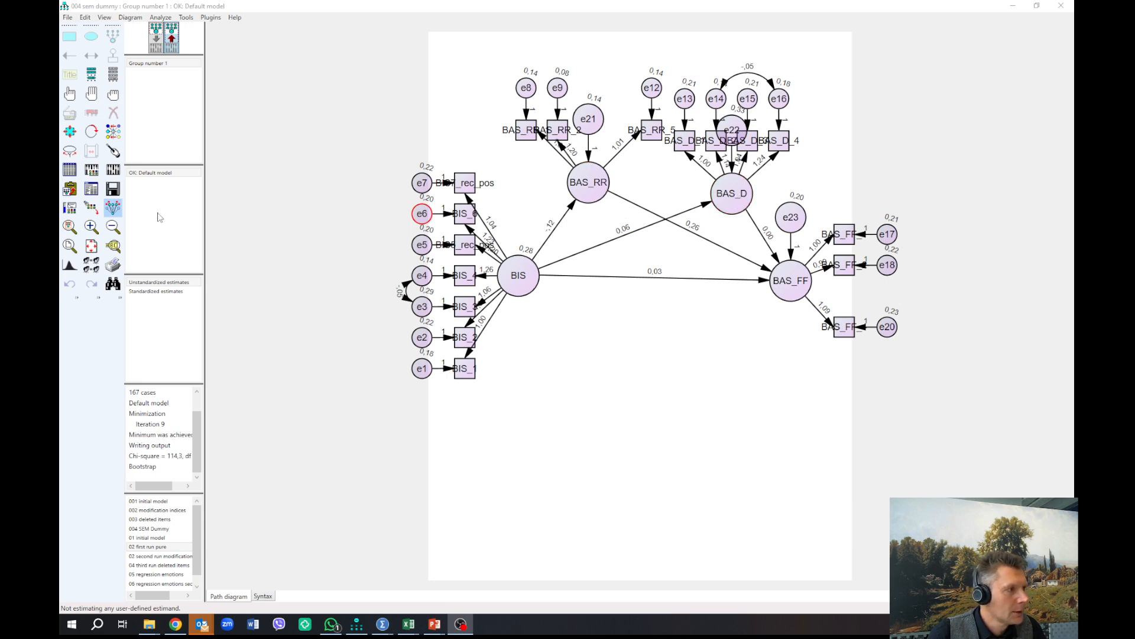
Step: Open the text output of the 004 SEM Dummy model and review the Model Fit summary and the Estimates
click(96, 193)
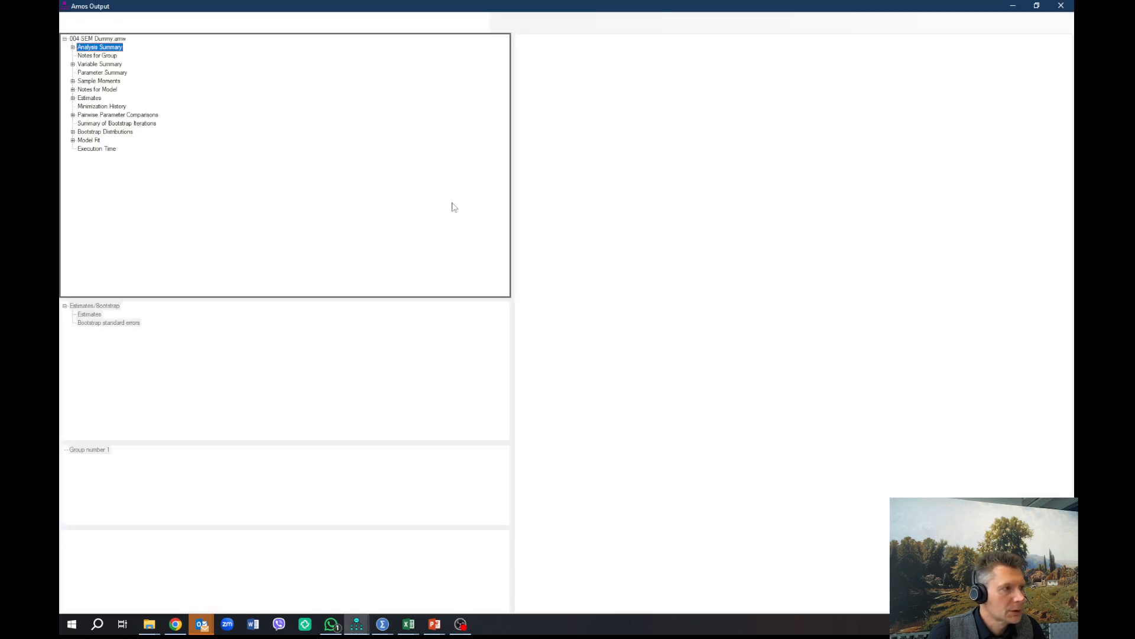
click(88, 140)
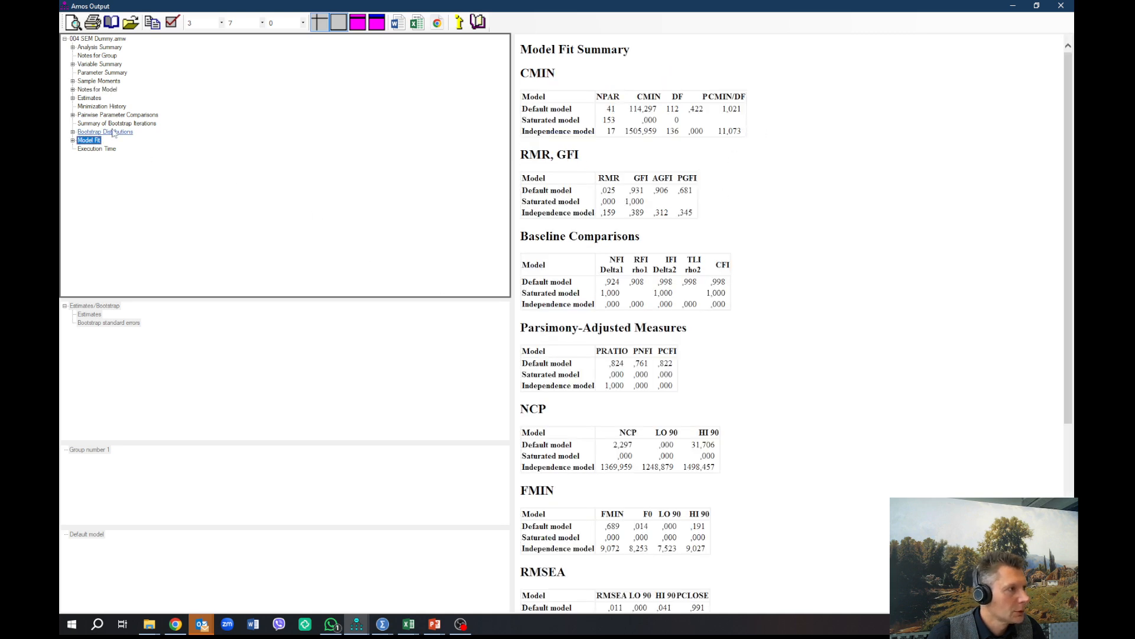
click(89, 99)
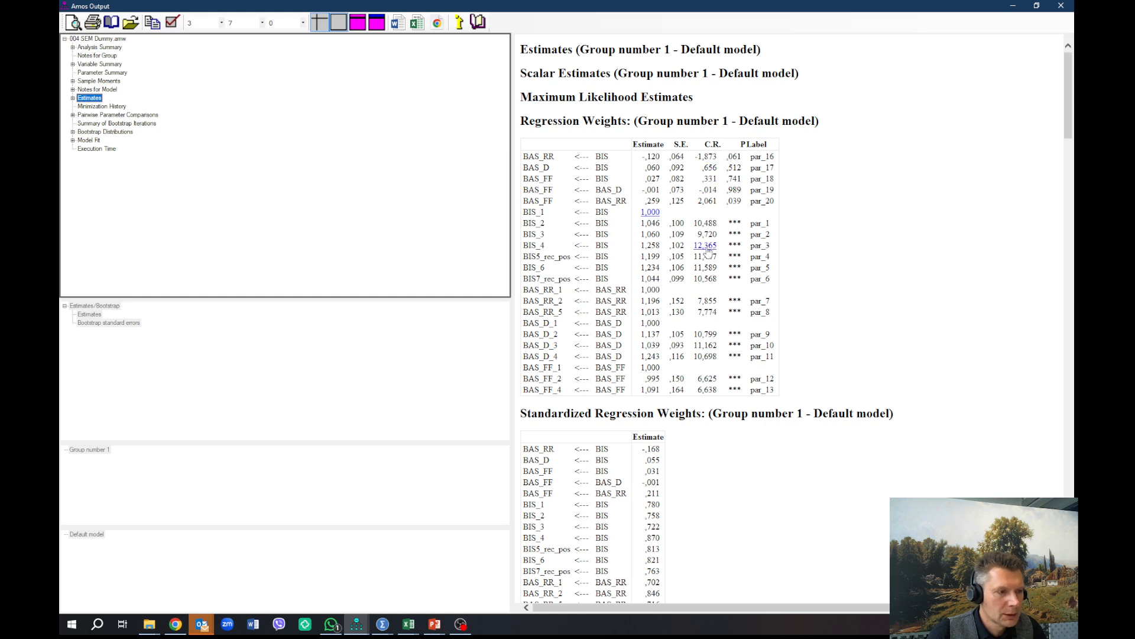
Step: Display the Indirect Effects matrix of the estimates and place the output window over the path diagram
click(73, 98)
click(80, 115)
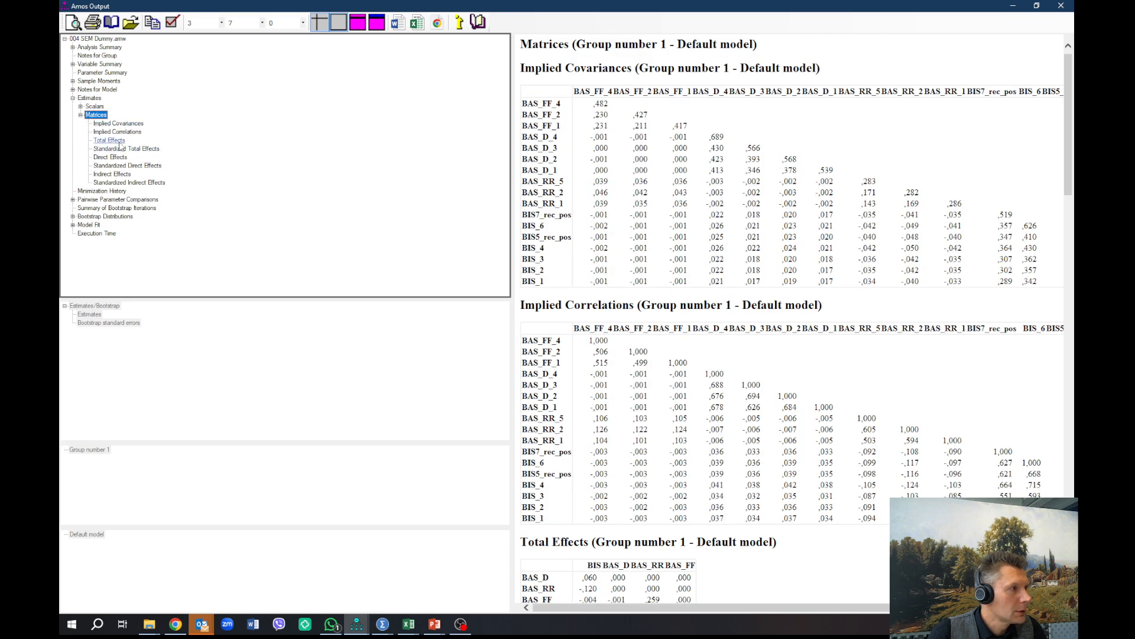
click(119, 174)
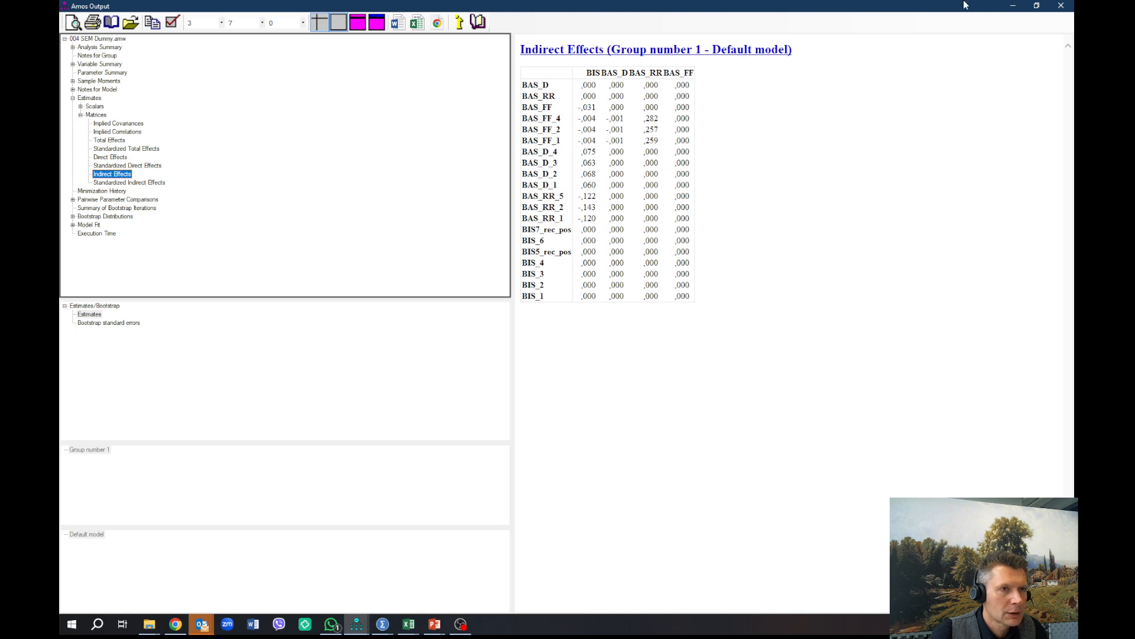
drag(918, 6, 1134, 157)
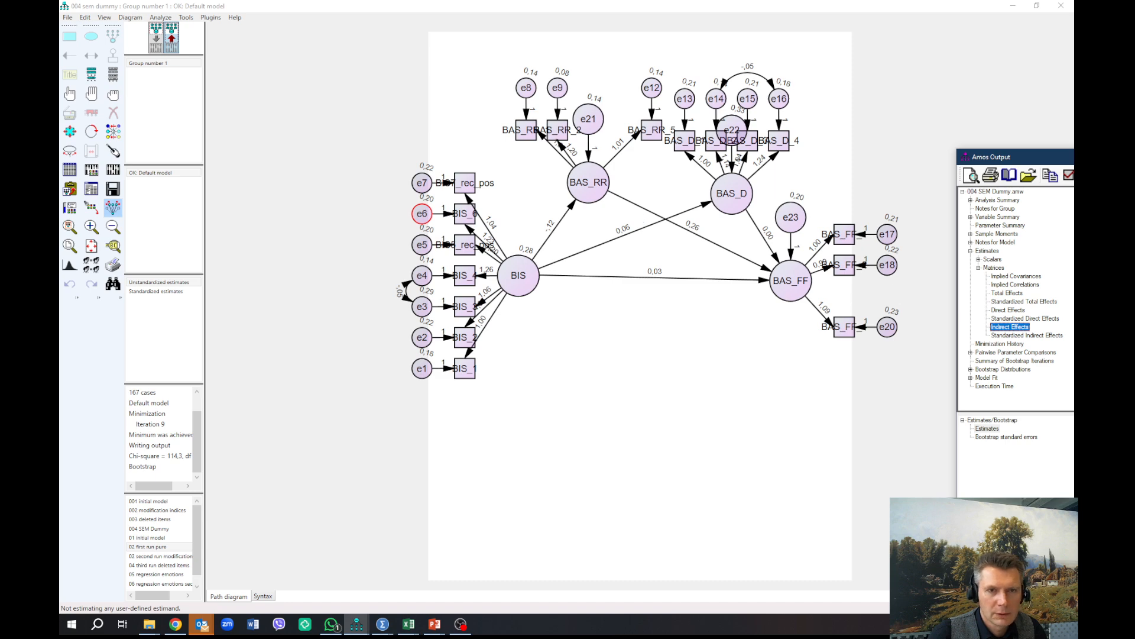
drag(1134, 157, 673, 28)
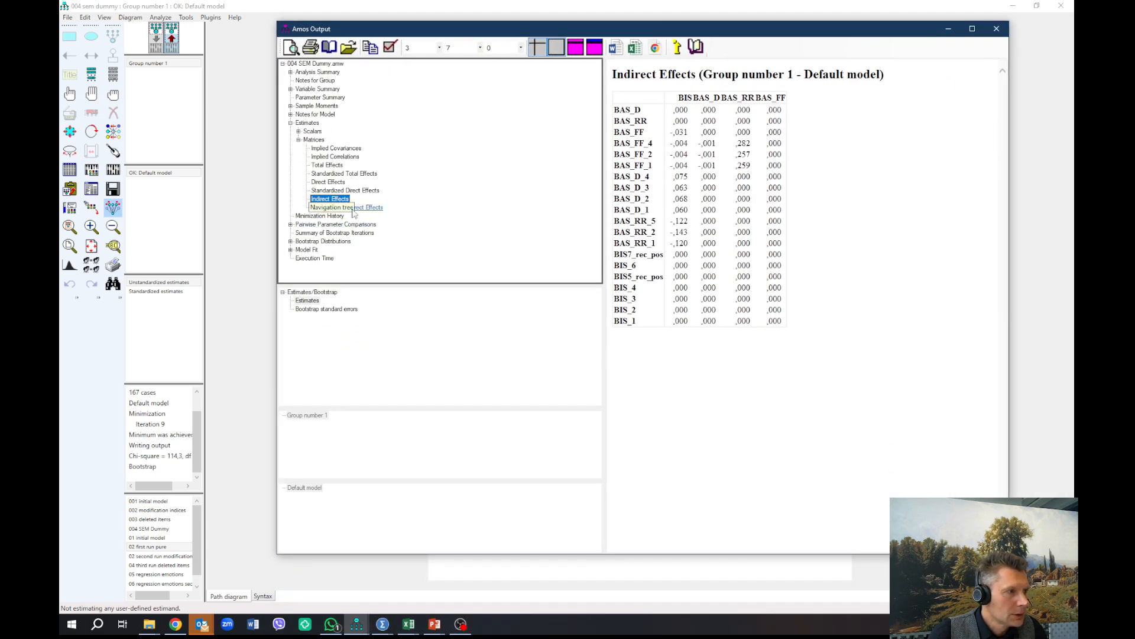
Step: Show the bootstrap standard errors of the indirect effects and compare them with the paths in the diagram
click(326, 308)
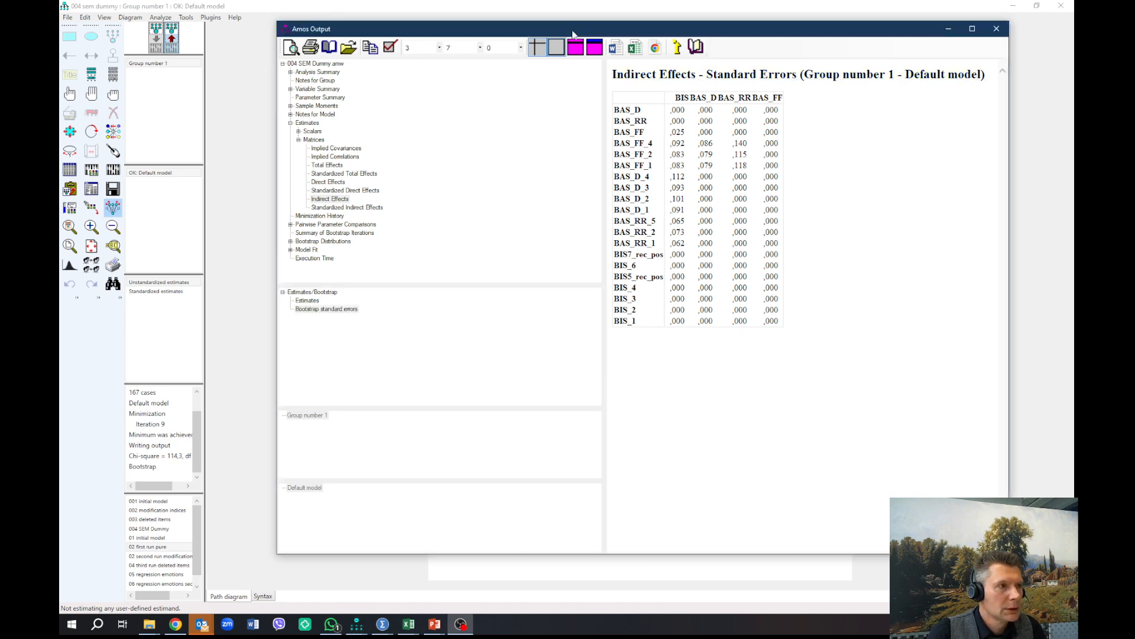
drag(573, 33, 954, 179)
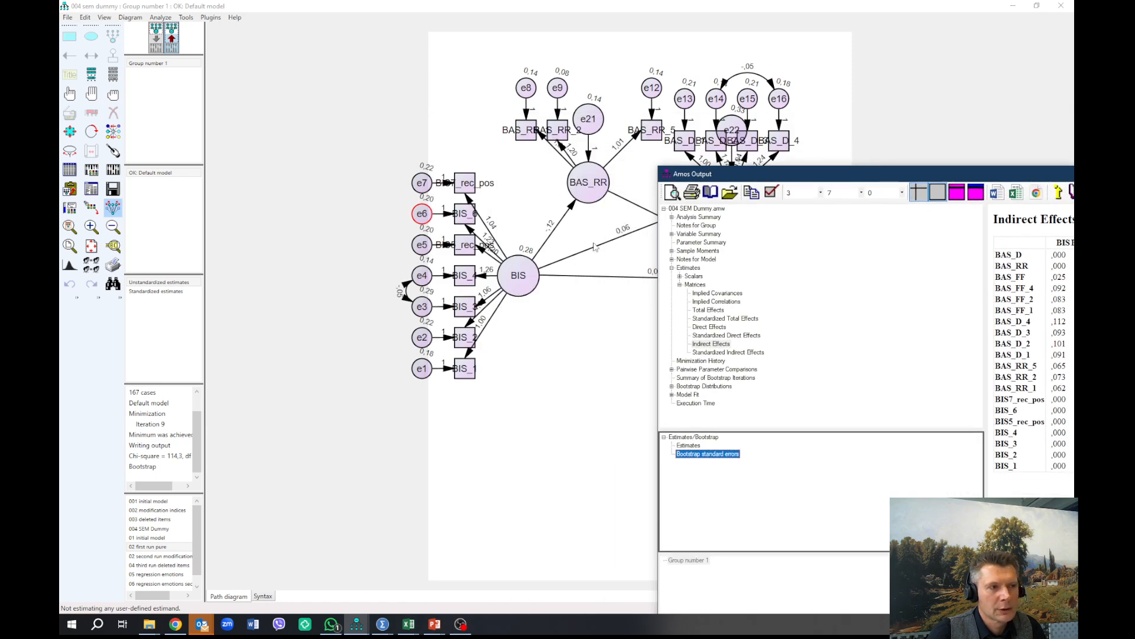
drag(776, 178, 875, 247)
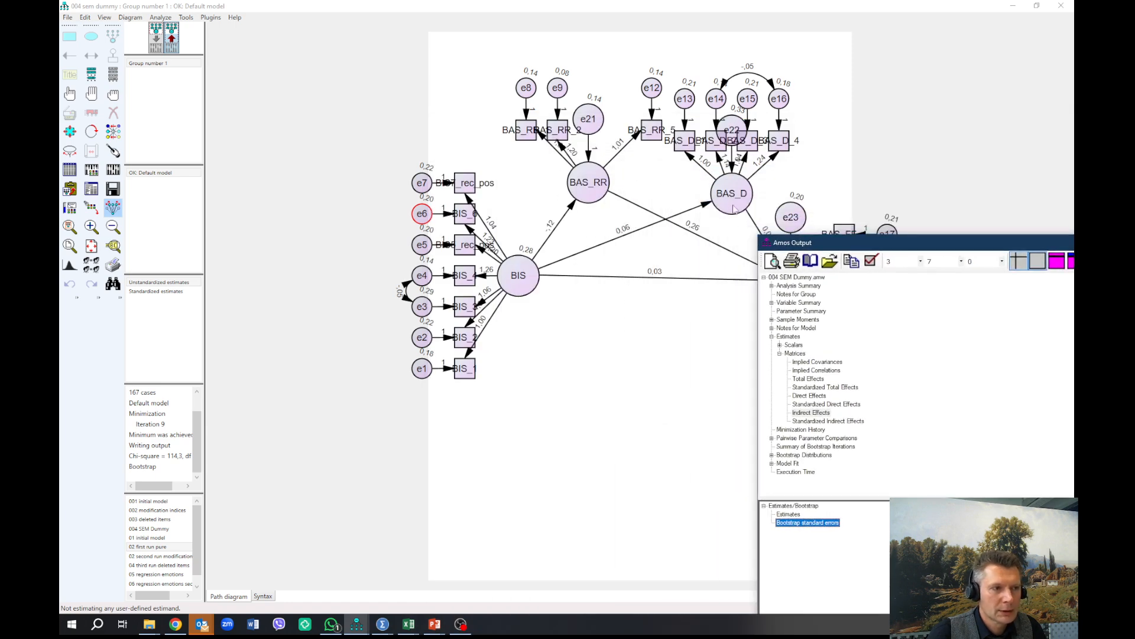
drag(946, 242, 750, 100)
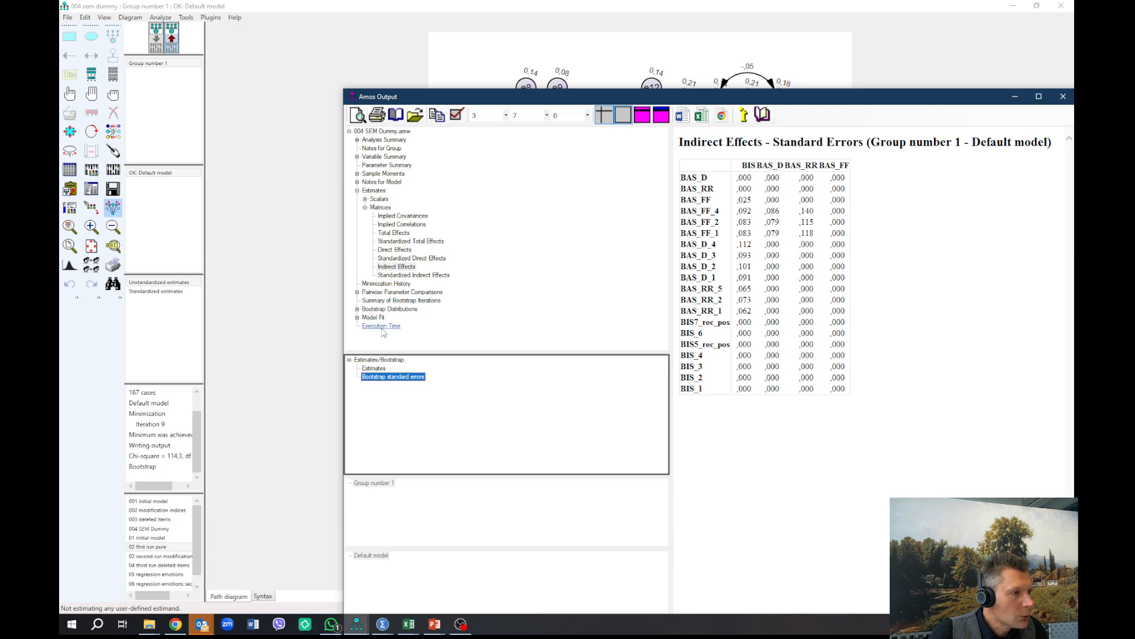
Step: Check the Squared Multiple Correlations of the latent variables against the path diagram, and close the output window
click(366, 200)
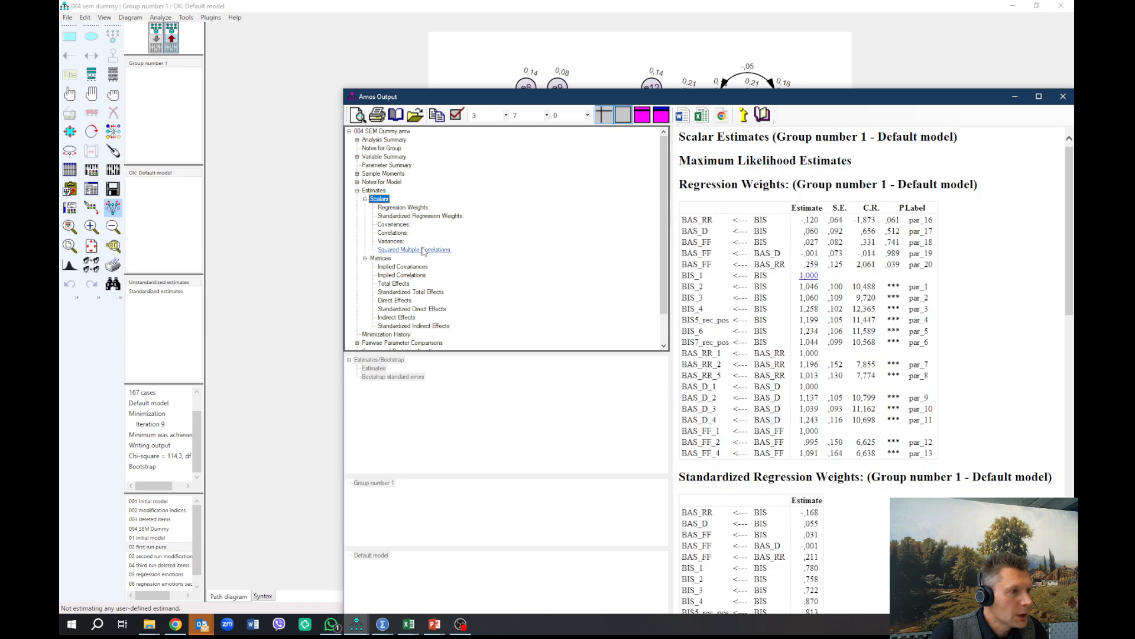
click(423, 250)
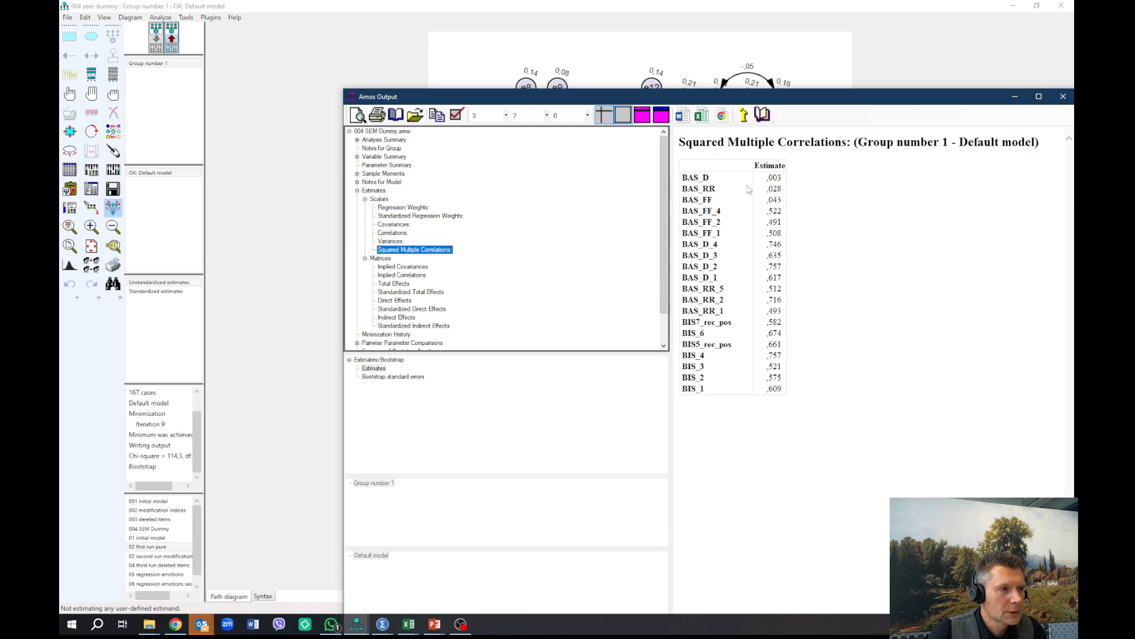
drag(828, 100, 675, 110)
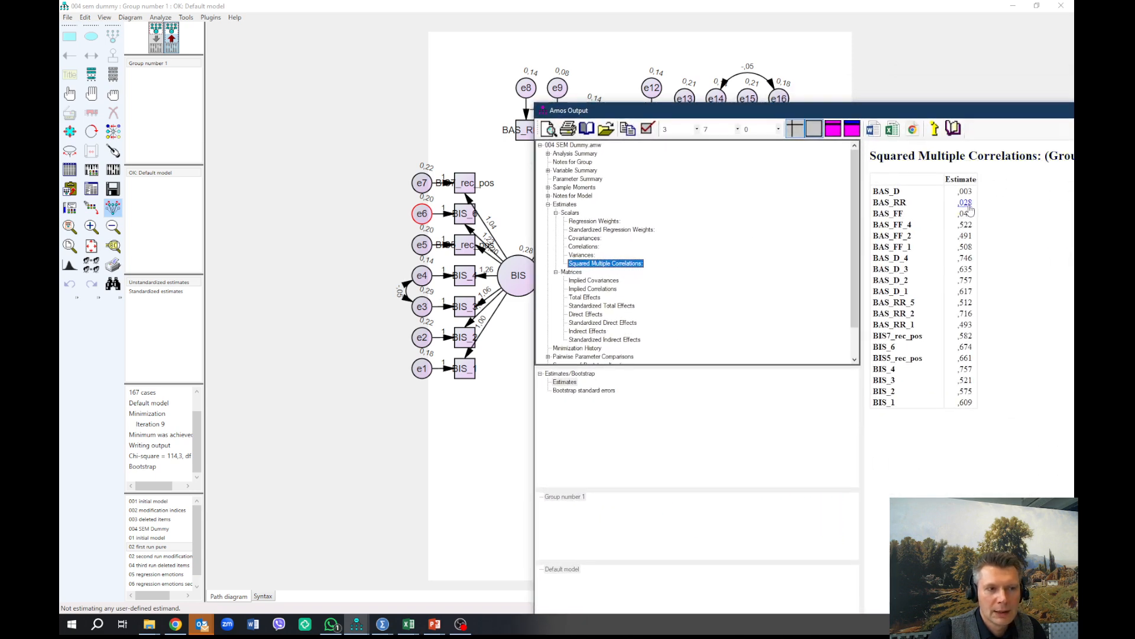
drag(944, 104, 1034, 77)
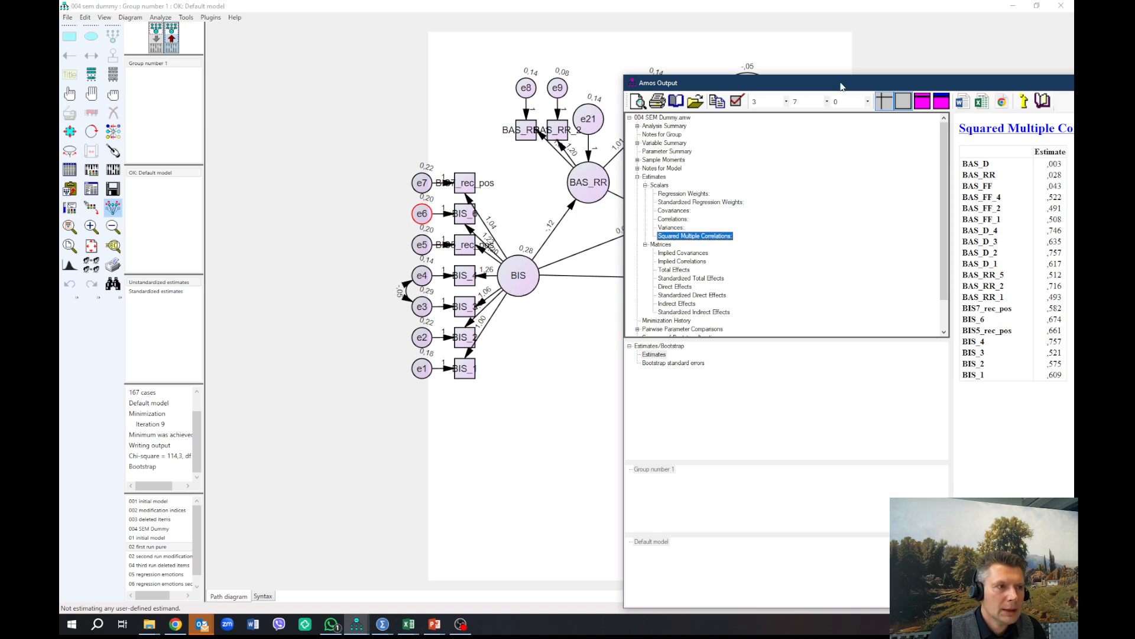
drag(838, 85, 338, 91)
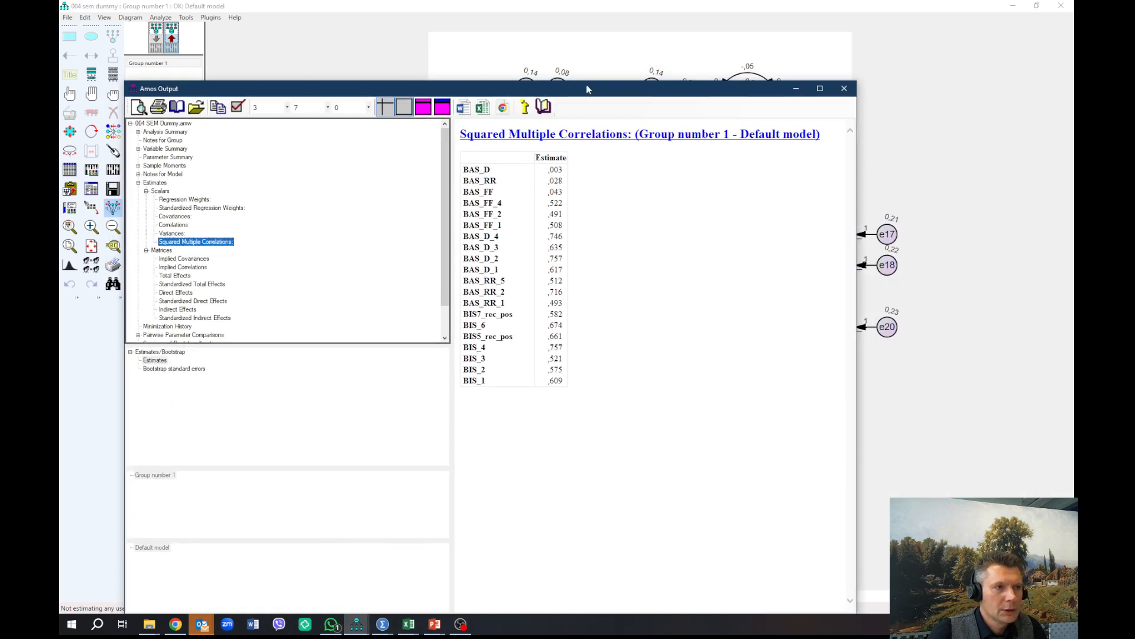
click(840, 91)
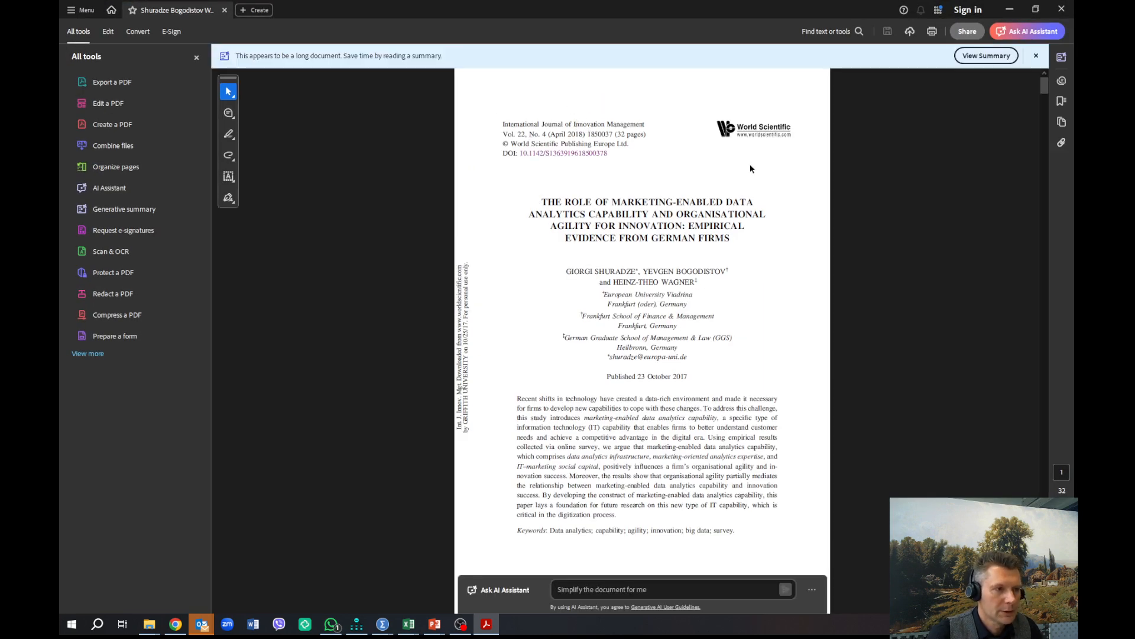
Step: Look through the marketing-enabled data analytics article for the research model in Fig. 1 and its hypotheses
scroll(788, 220, down, 3)
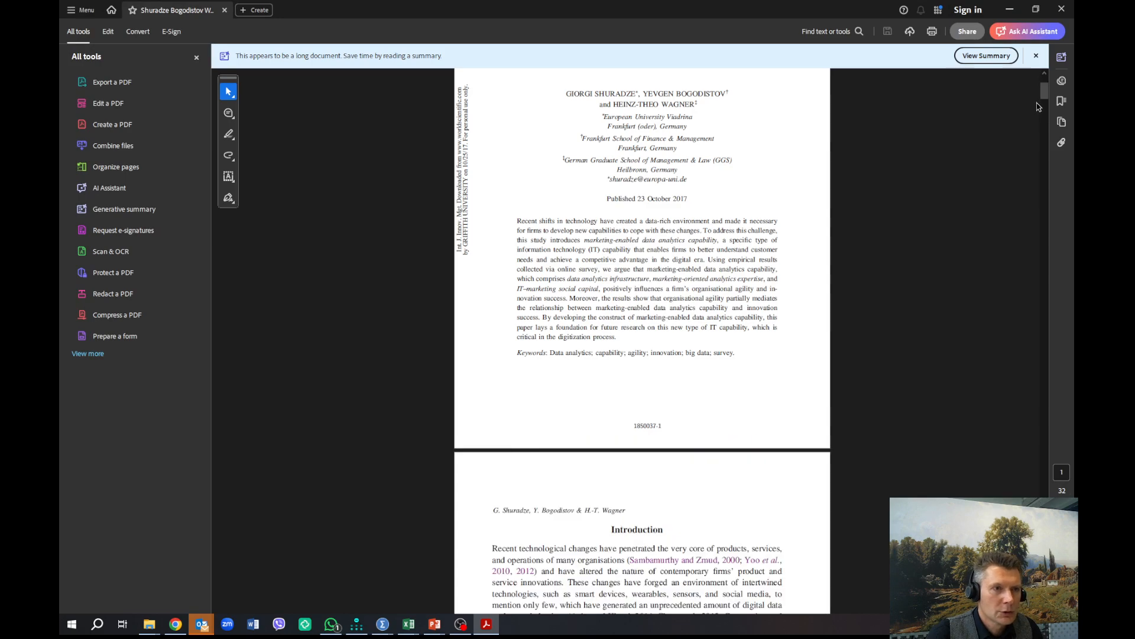
drag(1043, 94, 1052, 177)
scroll(850, 281, down, 15)
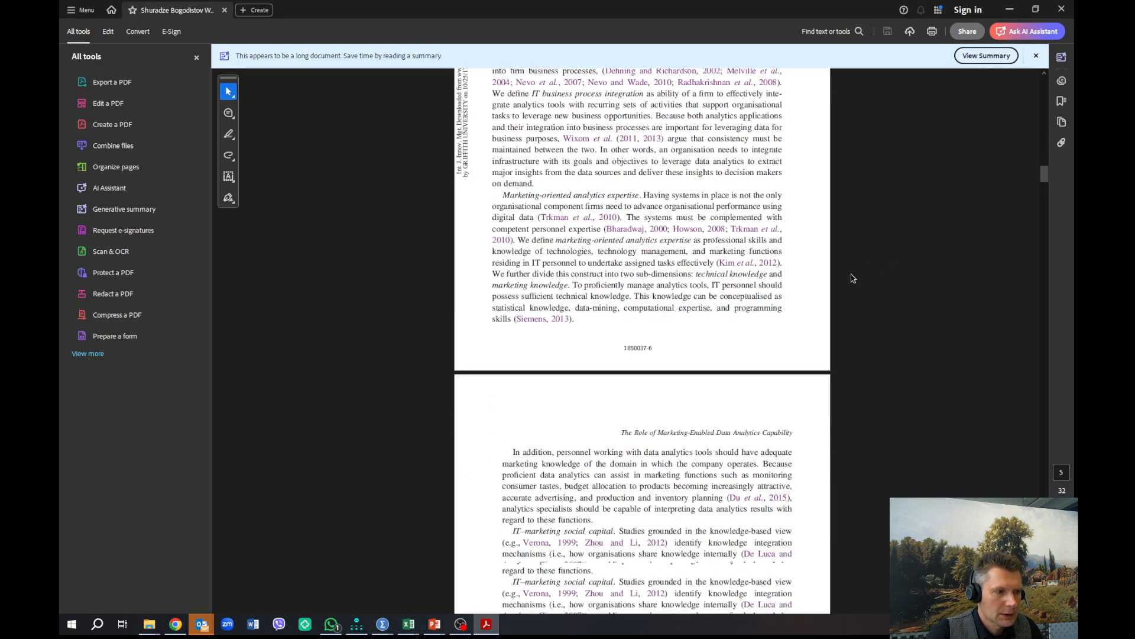
scroll(826, 291, down, 15)
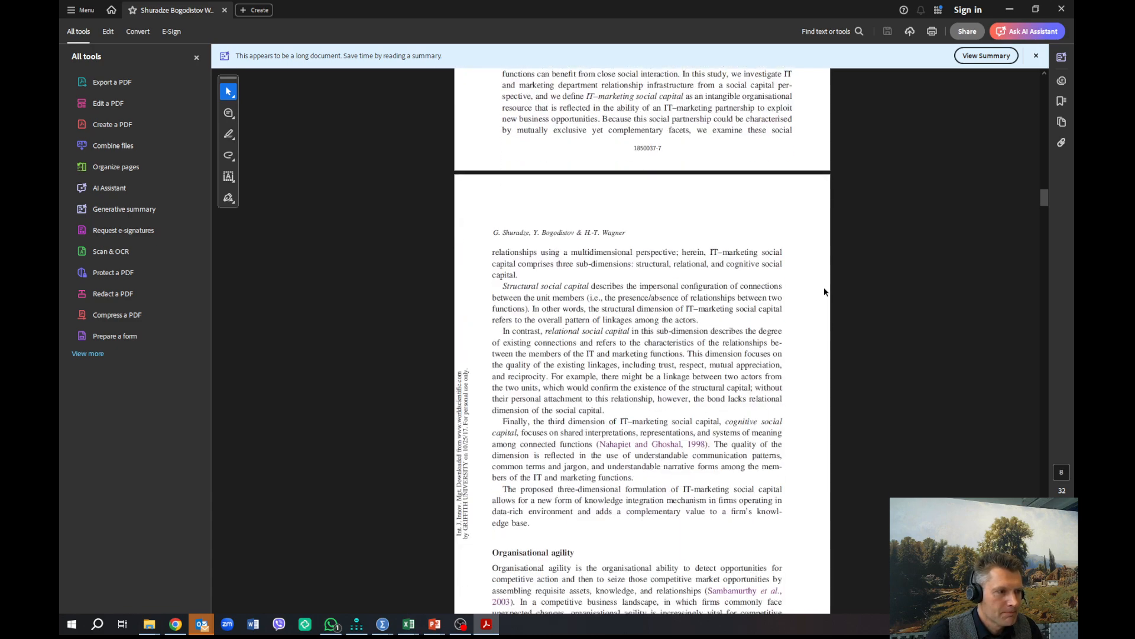
scroll(826, 291, down, 5)
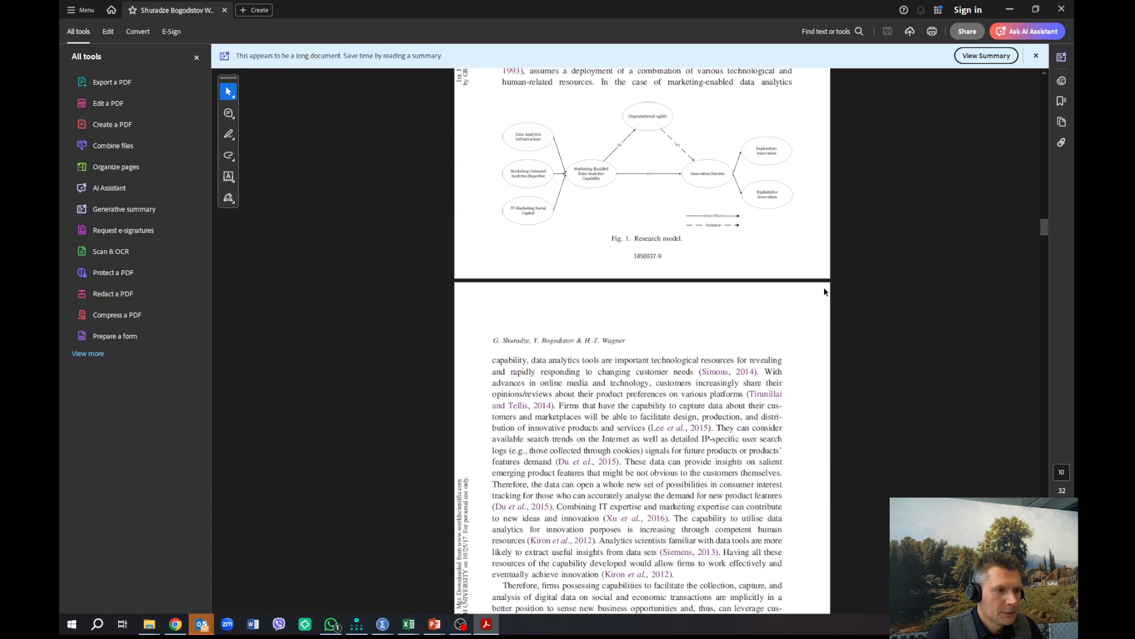
scroll(692, 250, down, 10)
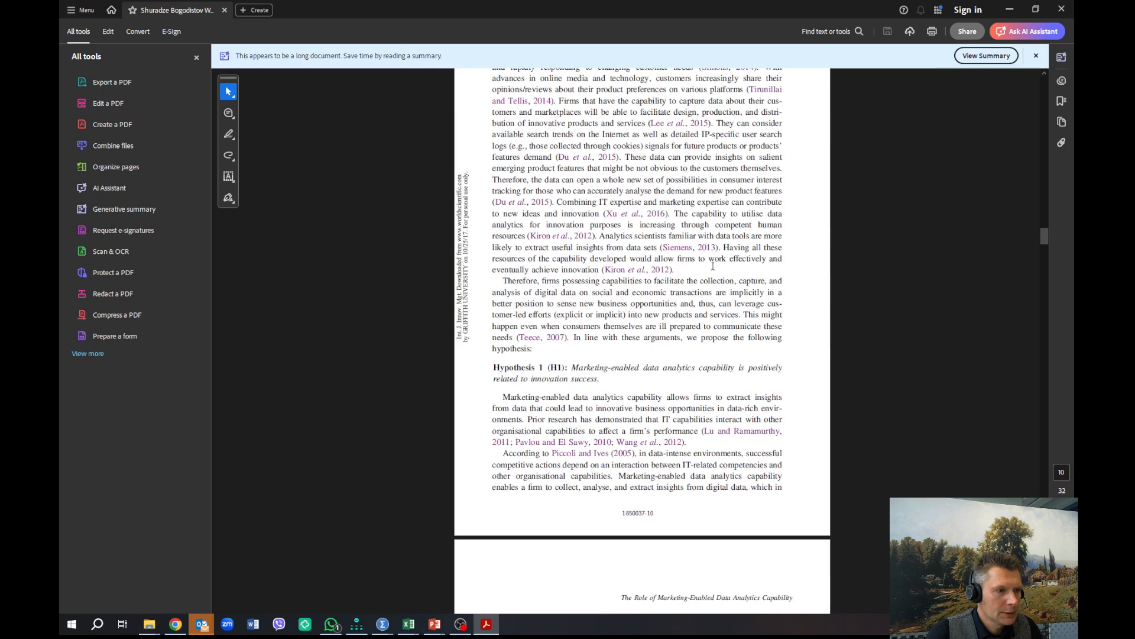
scroll(713, 277, down, 20)
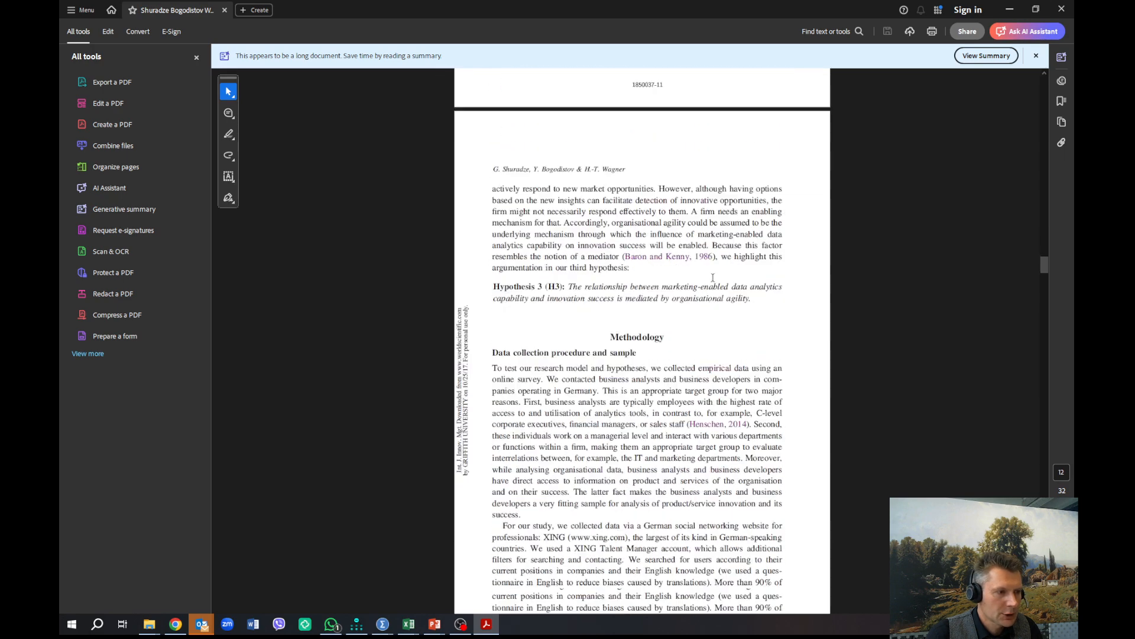
Step: Go through the article's Methodology section and examine the construct reliability and validity statistics in Table 1
scroll(712, 278, down, 2)
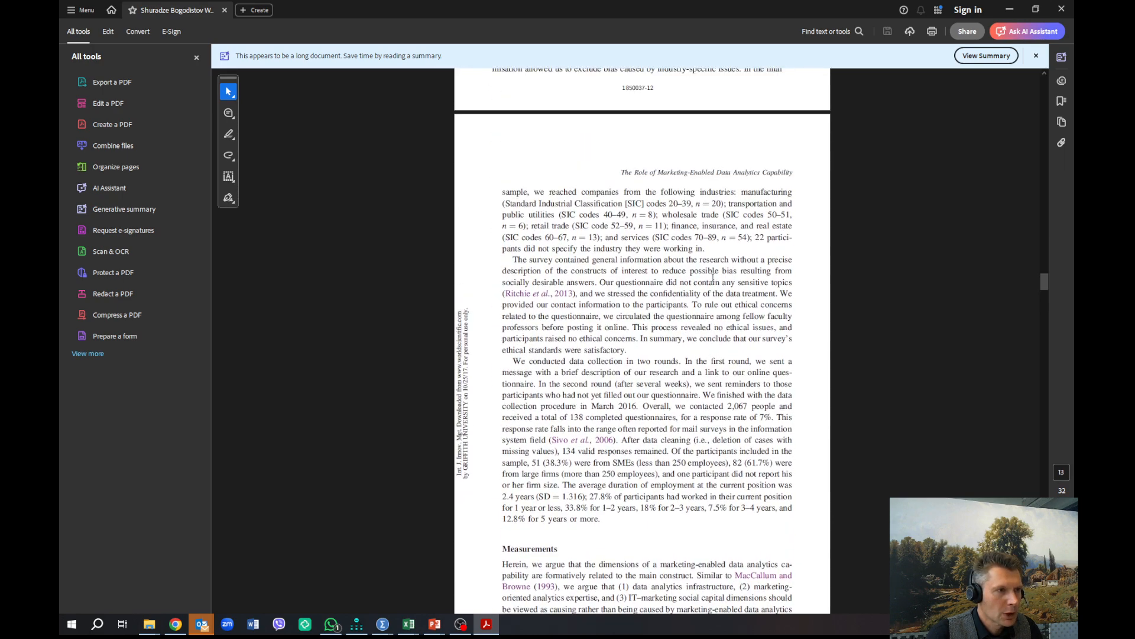
scroll(704, 278, down, 20)
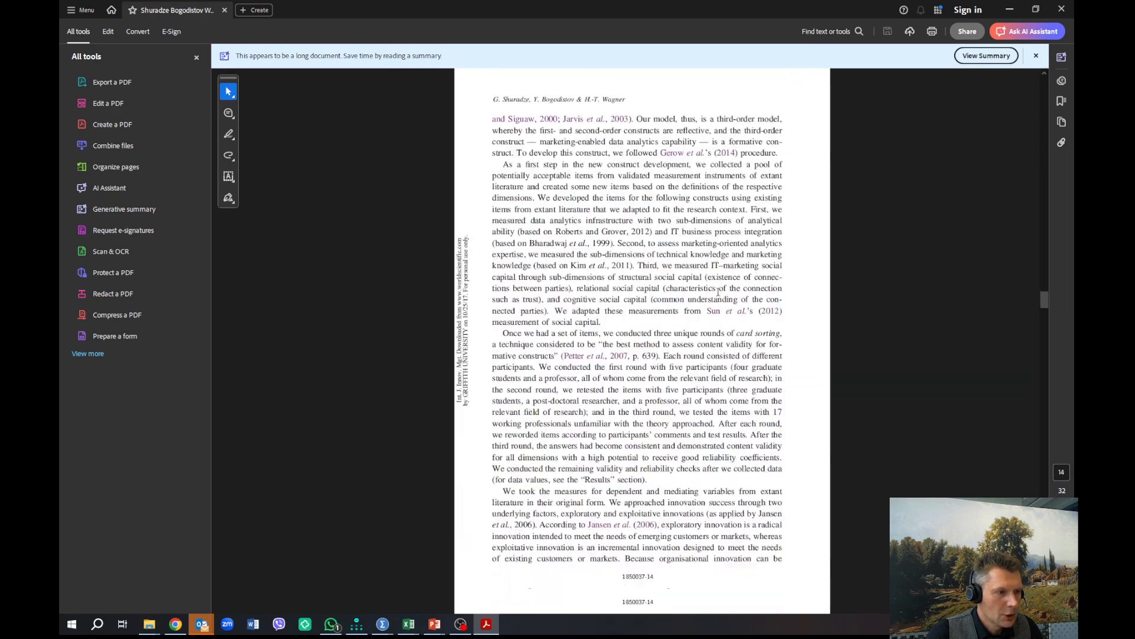
scroll(718, 292, down, 15)
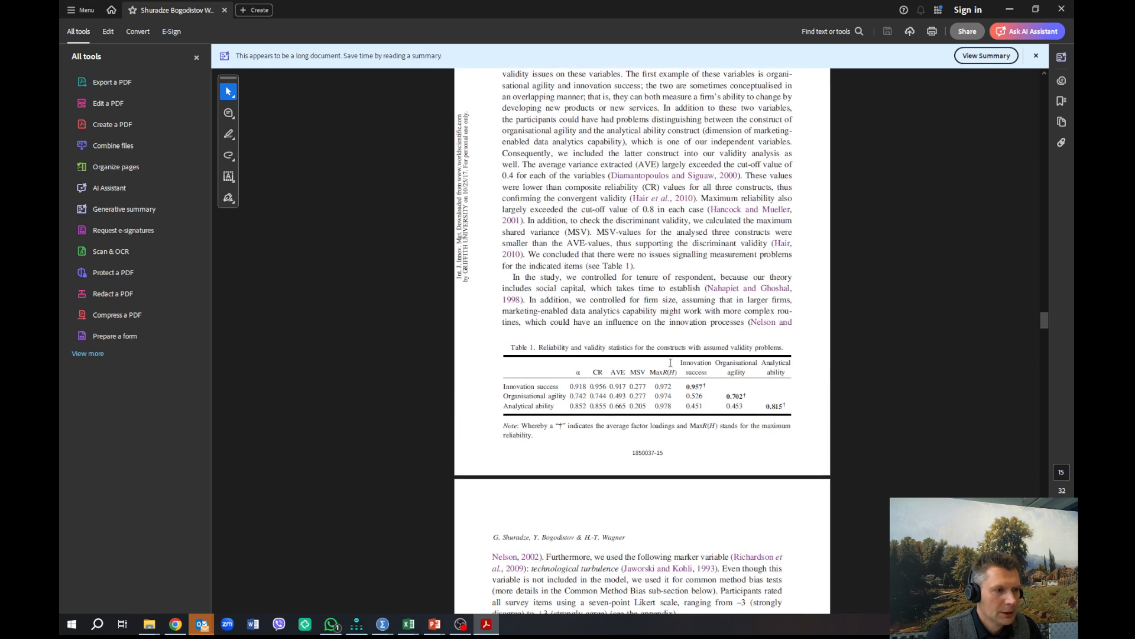
scroll(642, 378, up, 2)
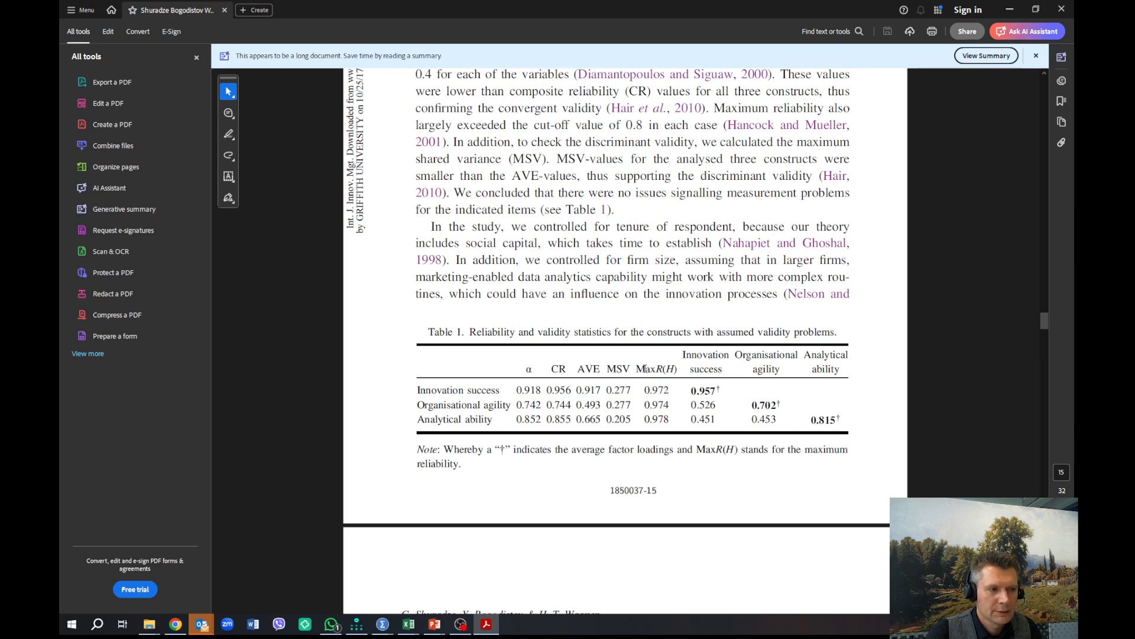
scroll(681, 380, down, 5)
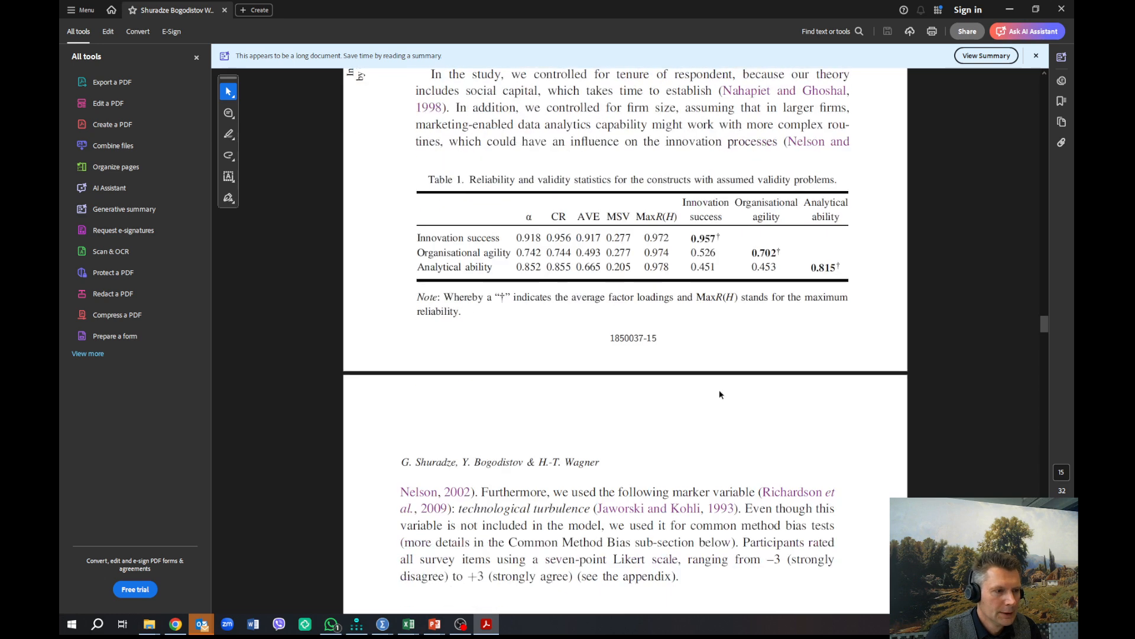
Step: Review how the Results section reports the measurement model's fit, and examine the reliability and validity statistics in Tables 2 and 3
scroll(687, 423, down, 5)
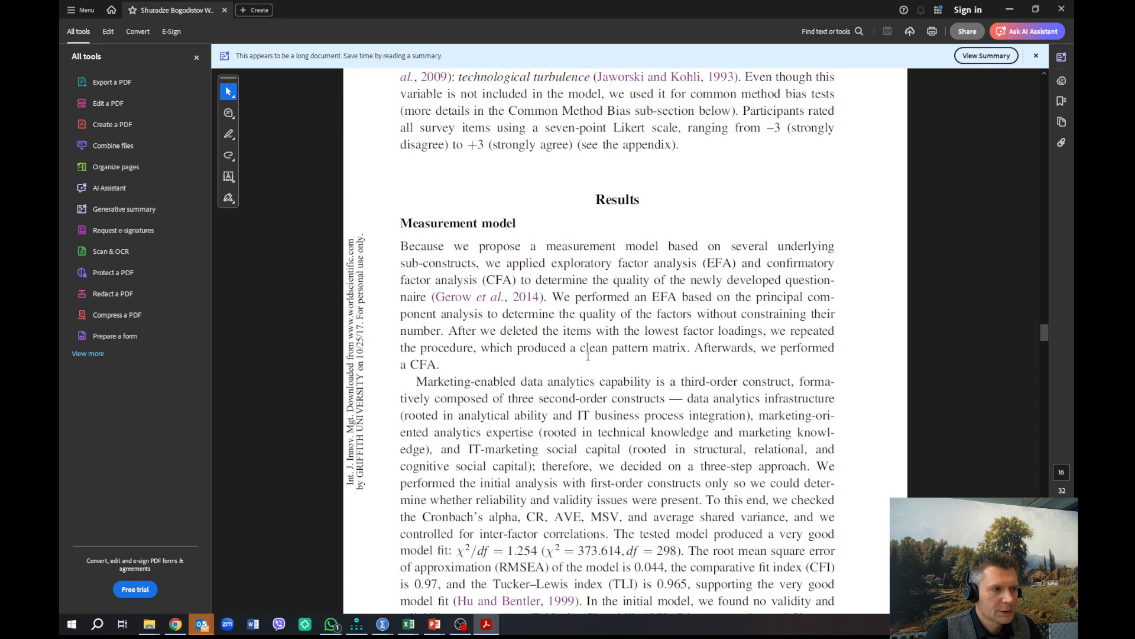
scroll(488, 430, down, 2)
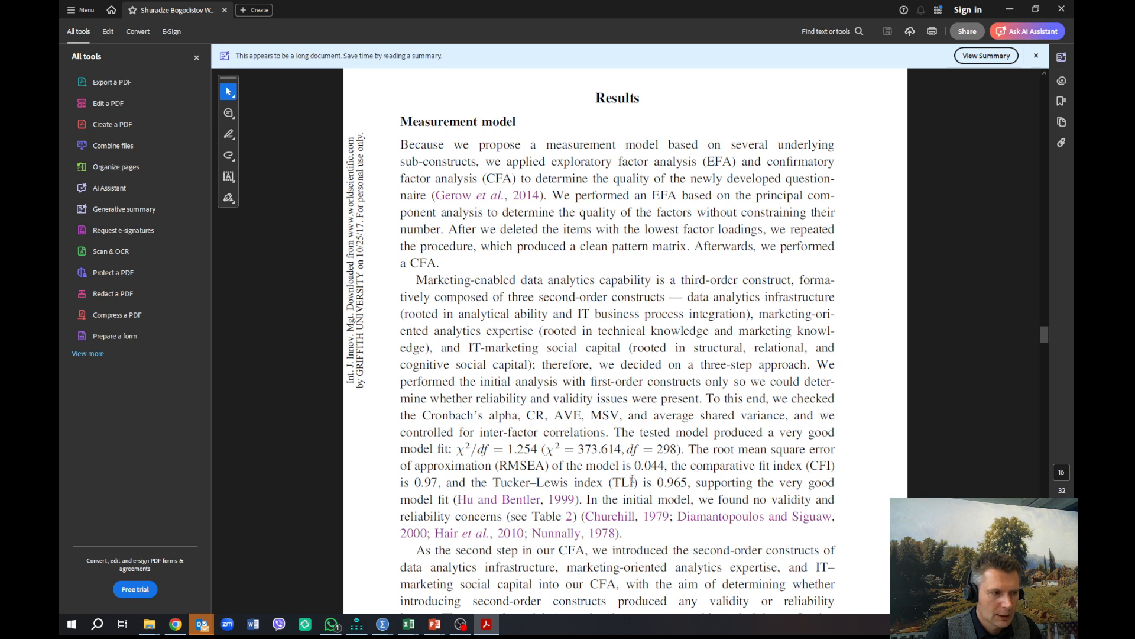
scroll(633, 478, down, 5)
scroll(633, 478, down, 5)
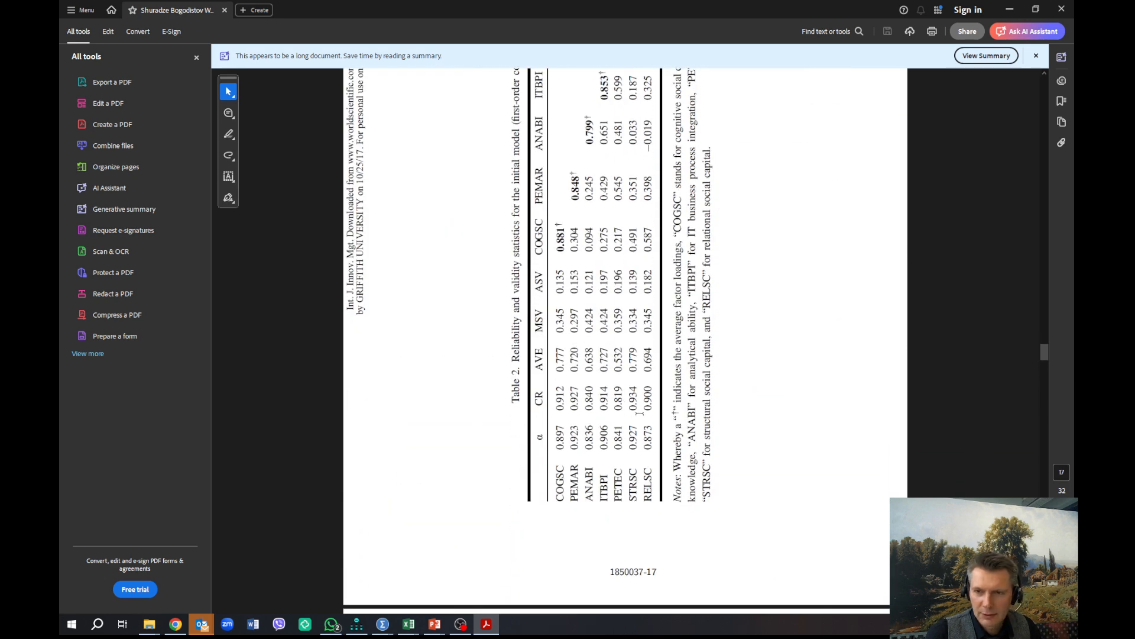
scroll(640, 412, down, 1)
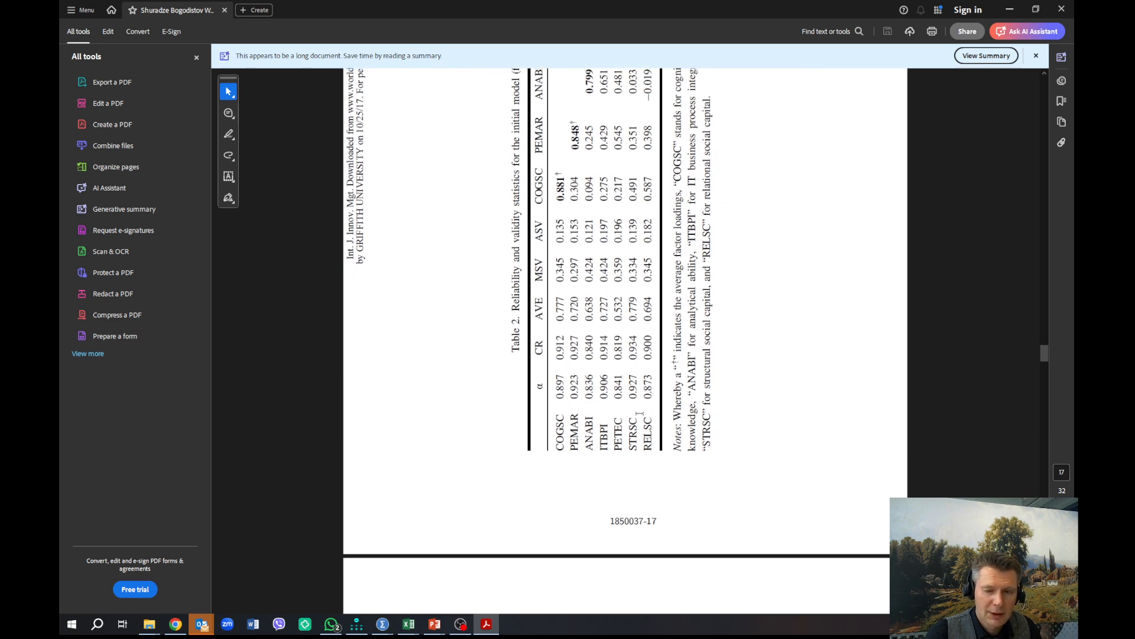
scroll(640, 413, down, 4)
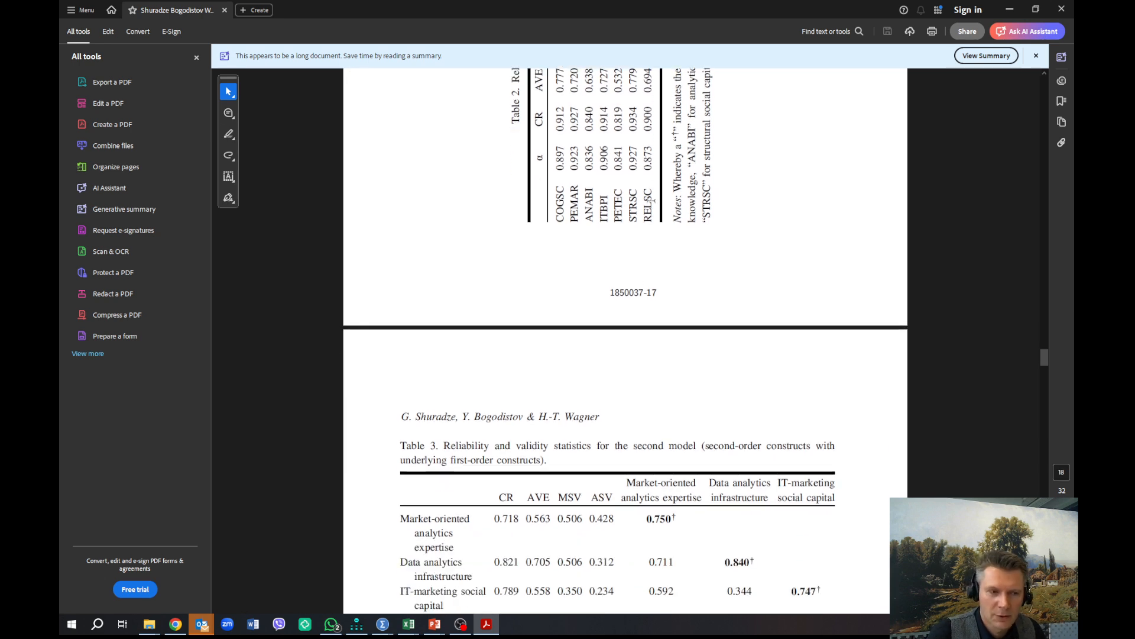
scroll(649, 200, down, 1)
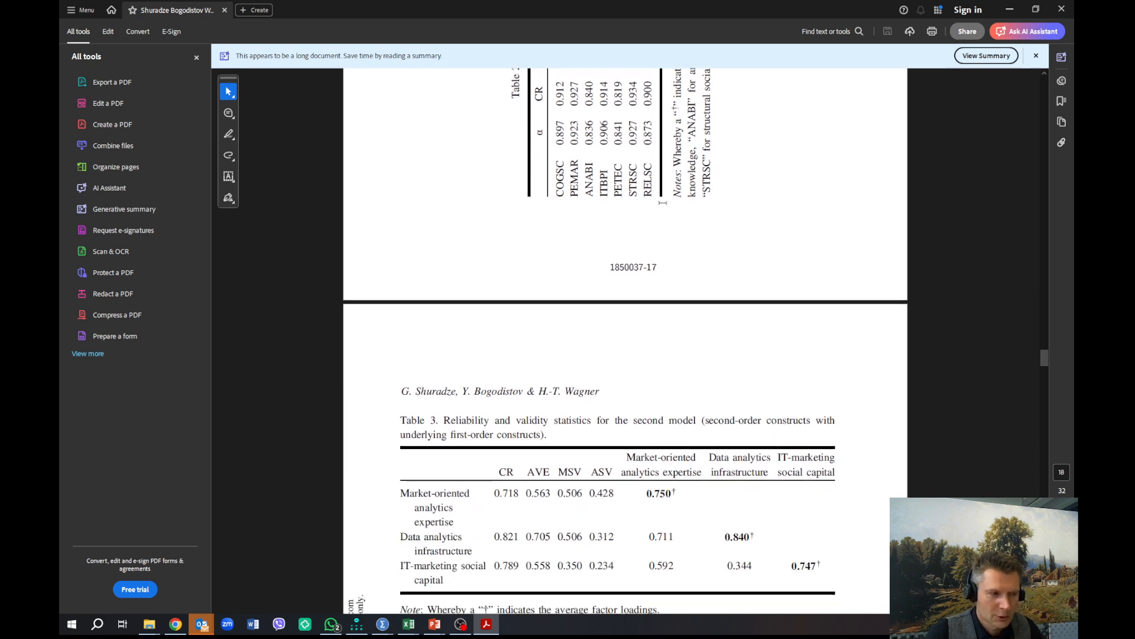
Step: Find the structural model in Fig. 2 of the article and rotate the page view clockwise so the diagram reads upright
scroll(663, 203, down, 8)
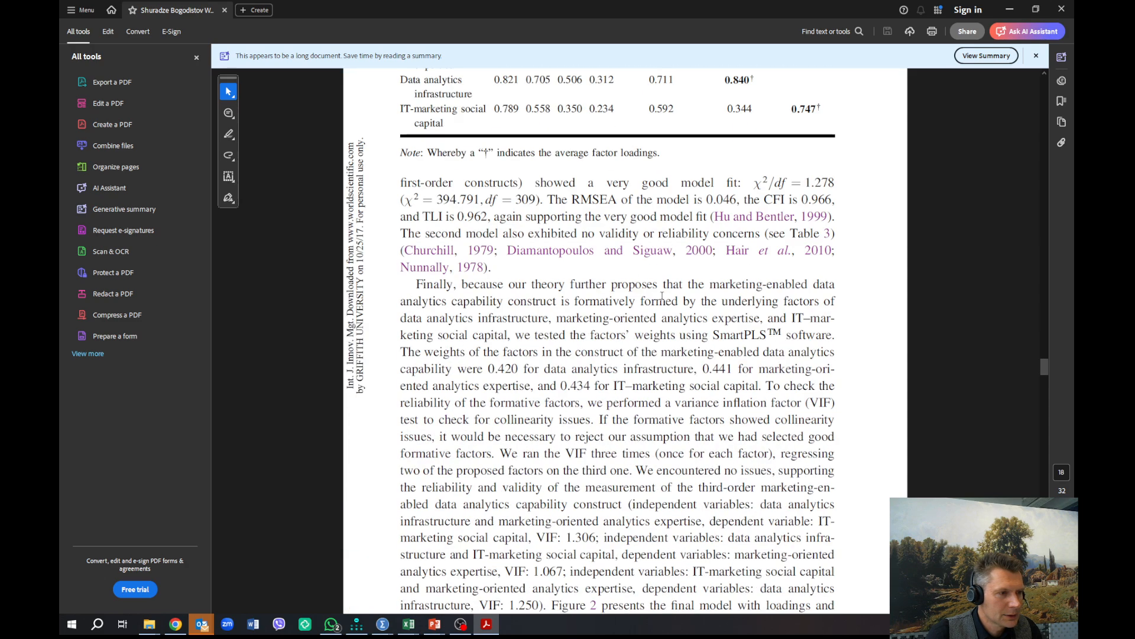
scroll(662, 295, down, 20)
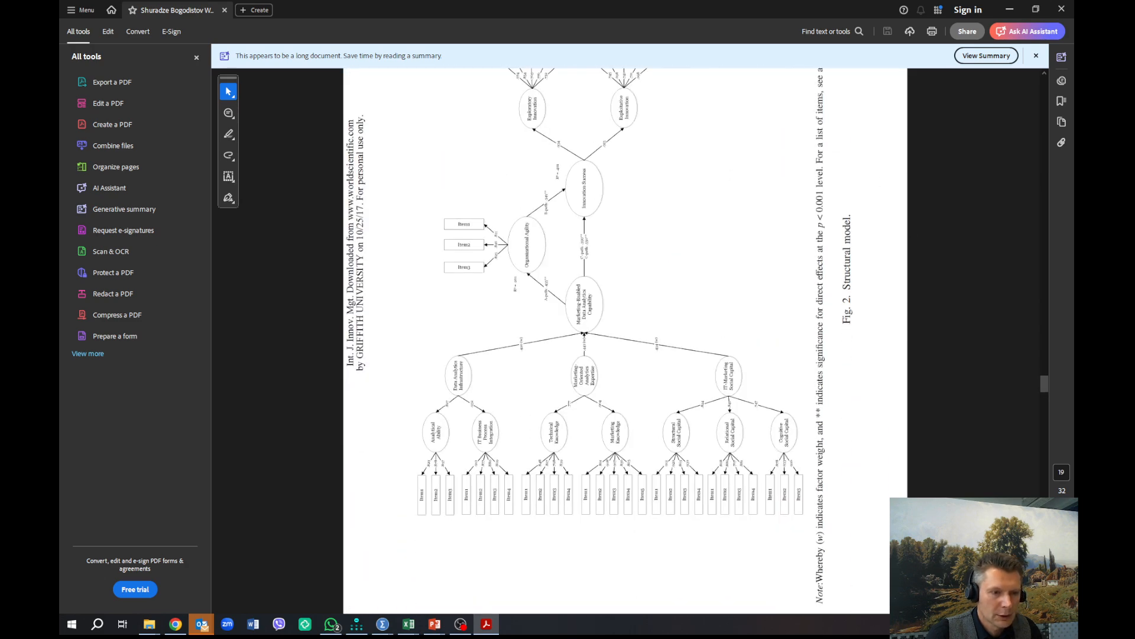
key(ctrl+shift+plus)
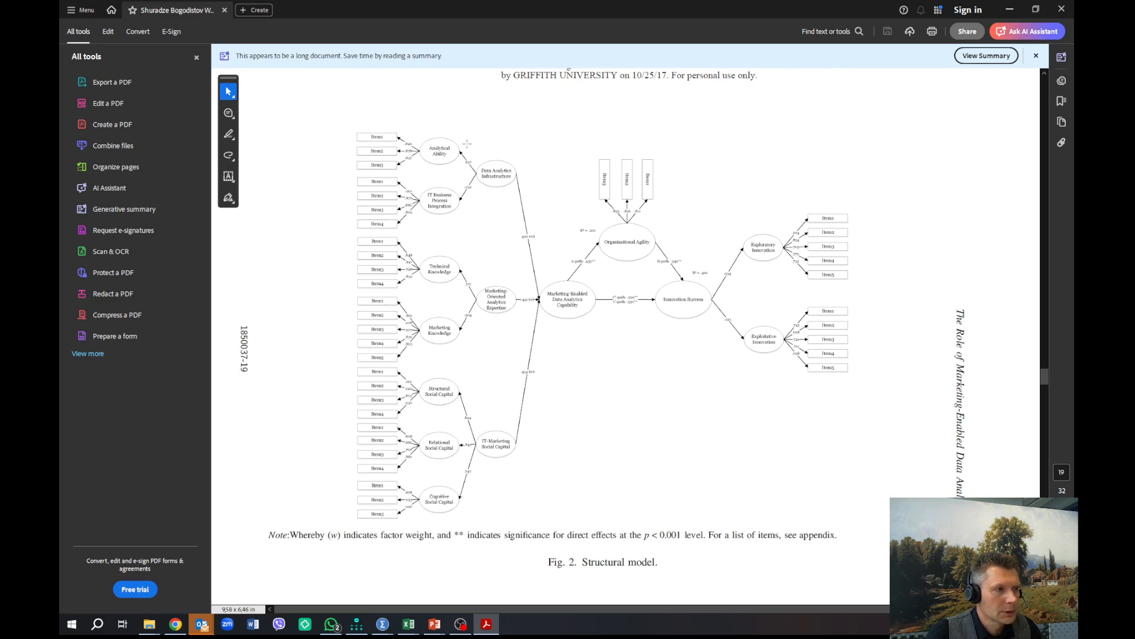